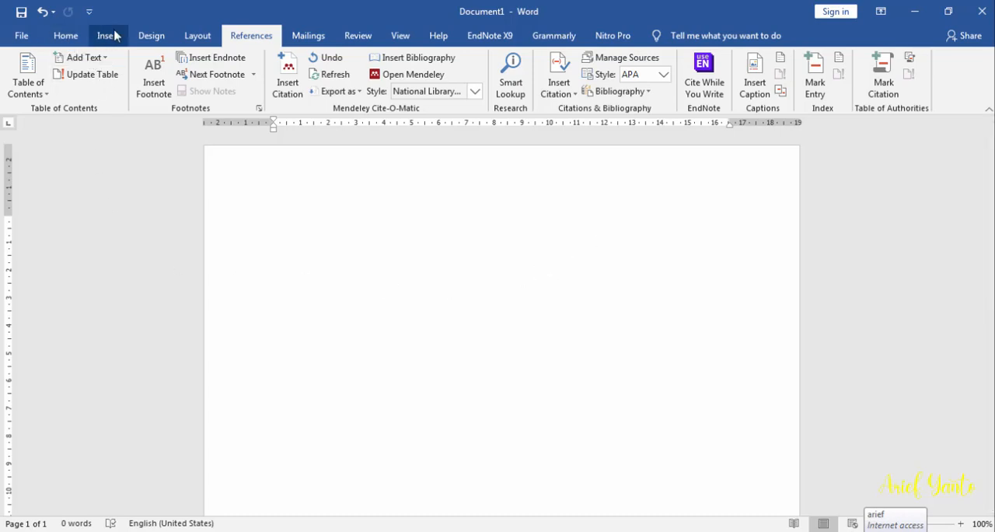
Write the headings "Bab 1" and "Pendahuluan" on separate lines, leave a blank line, and add the subheading "Latar belakang"
left_click(67, 39)
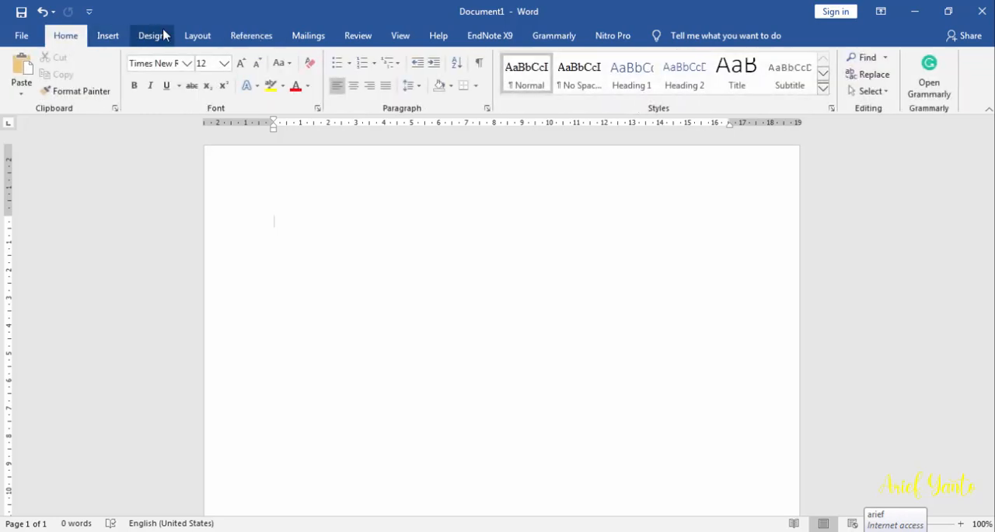
left_click(250, 37)
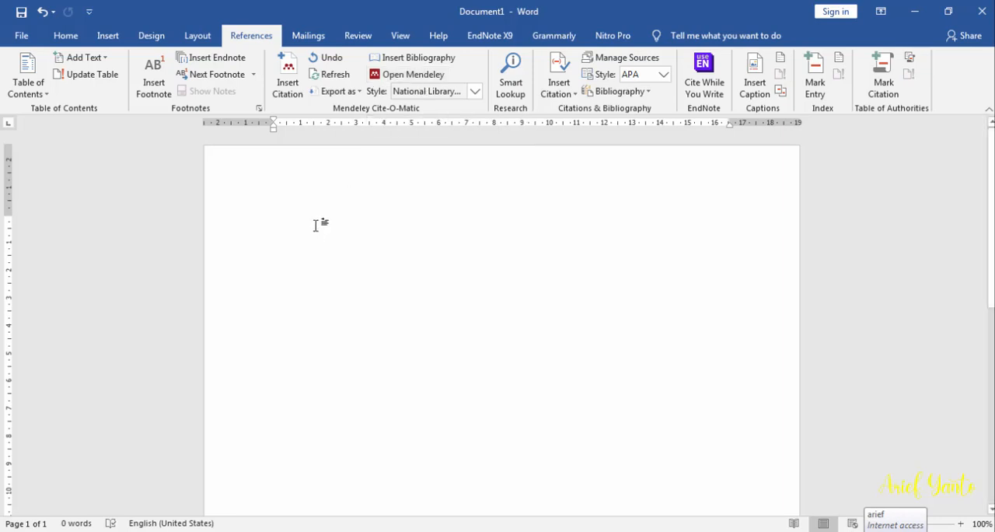
type("Bab 1")
key("Return")
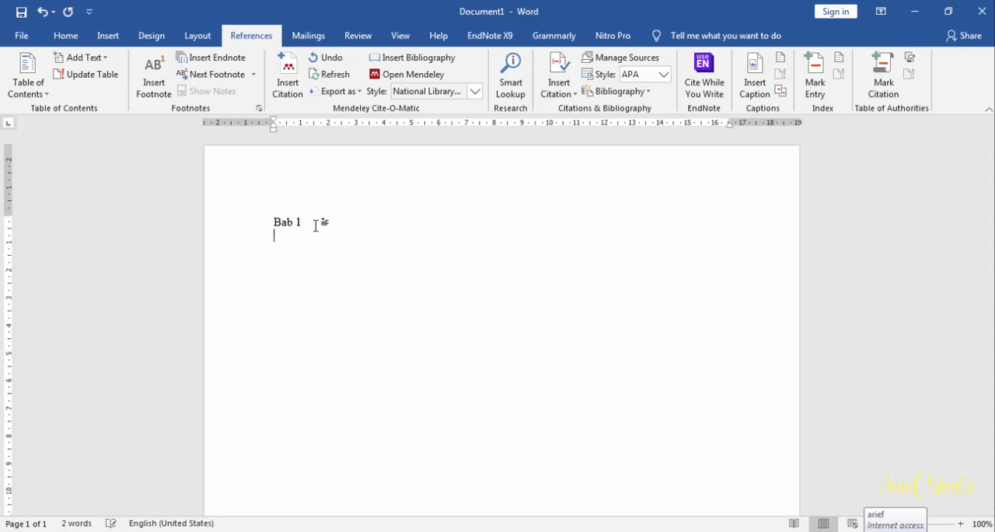
type("pendahuluan")
key("Return")
key("Return")
type("latar belakang")
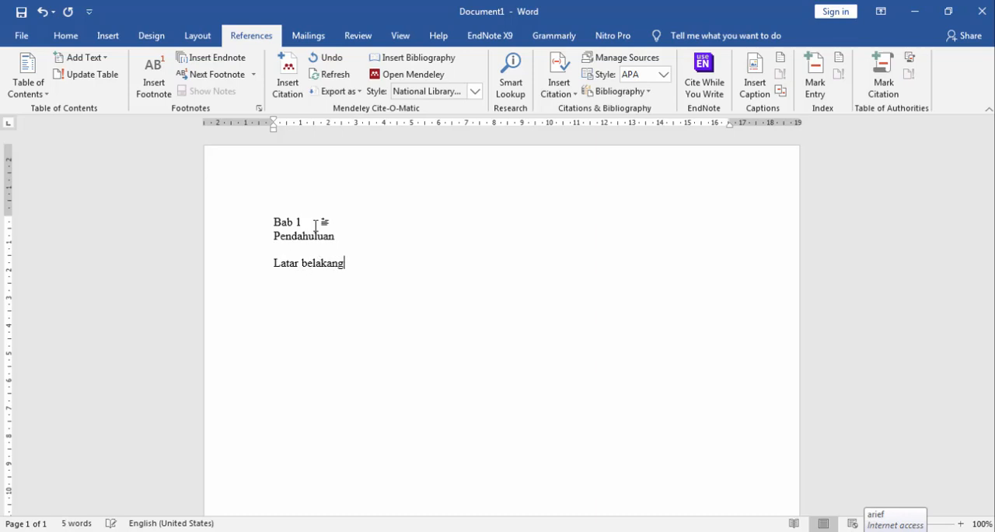
Under "Latar belakang", write "Kita tuliskan apa yang akan kita tulis pada paragraf ini sesuai dengan hasil membaca referensi kita."
key("Return")
type("Kita tuliskan apa ")
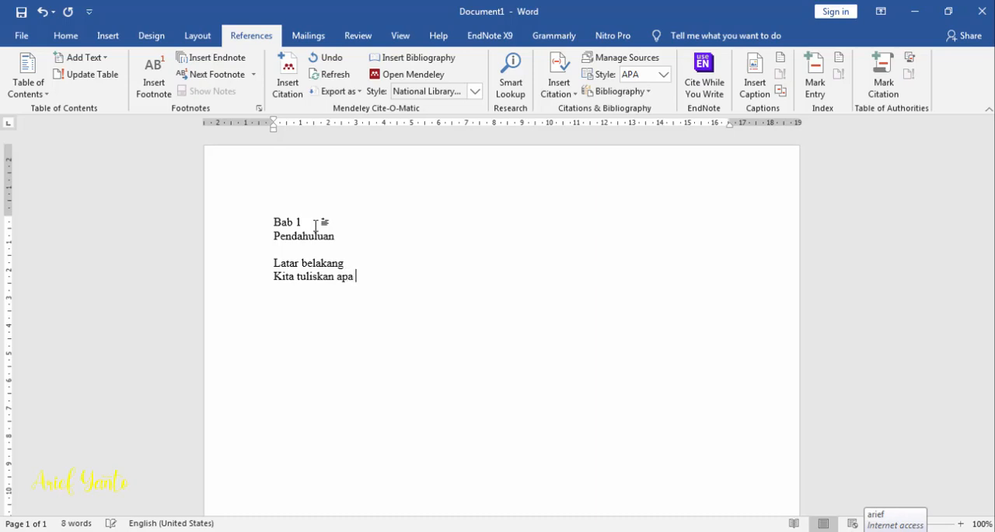
type("yang akan ")
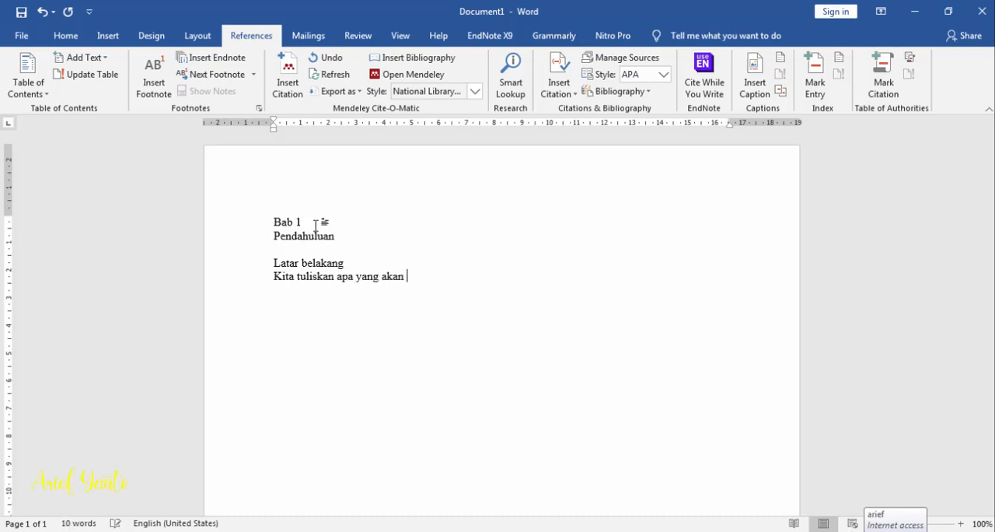
type("kita tulis pada paragra")
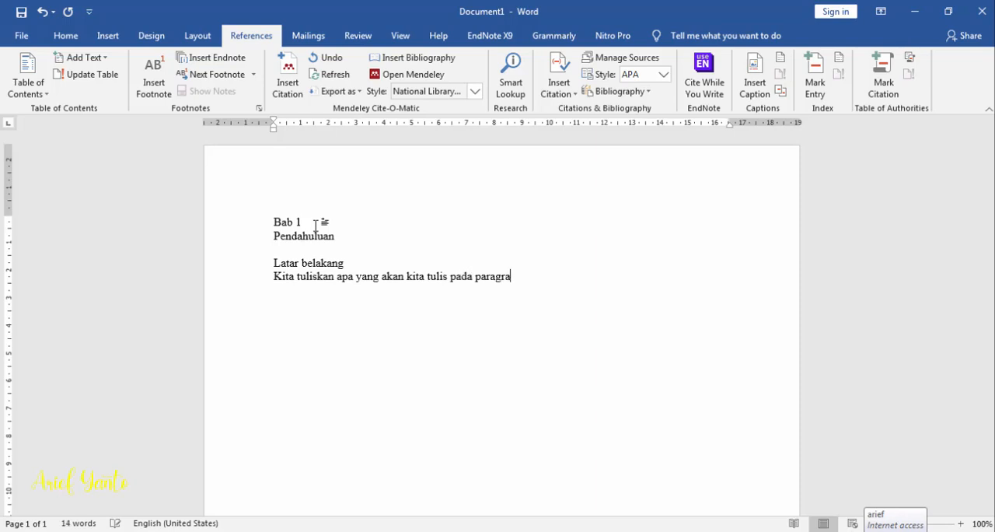
type("f ini sesuai dengan ")
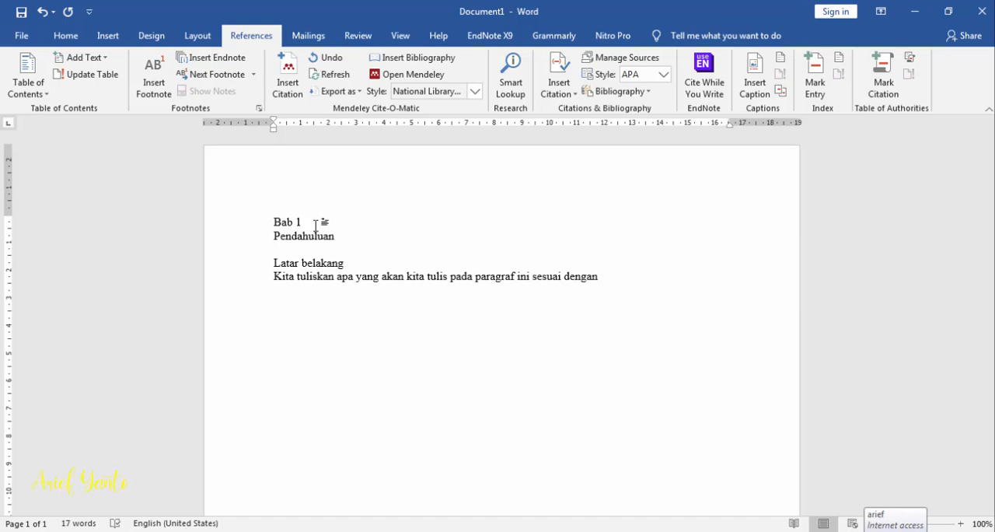
type("hasil membaca refe")
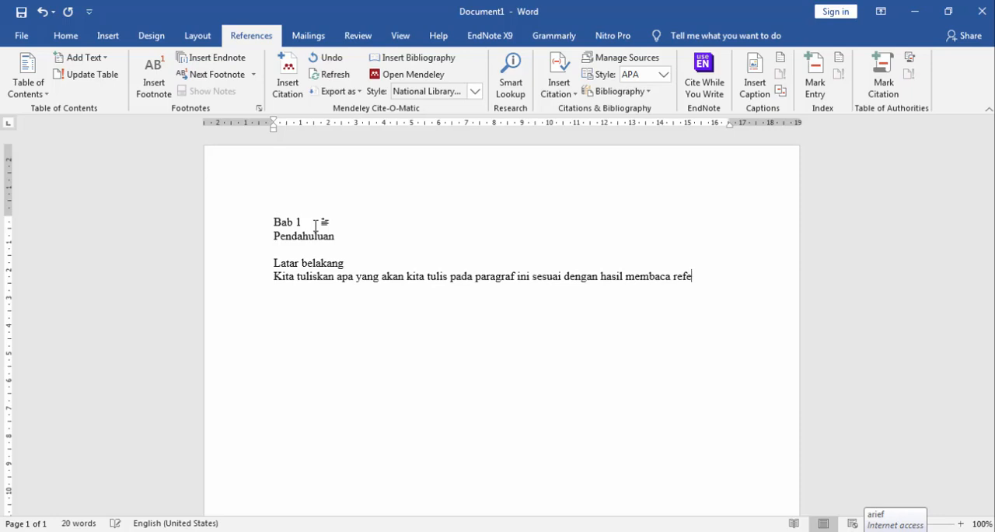
type("rensi")
type(" kita")
type(".")
type(" Pada ")
type("akhi")
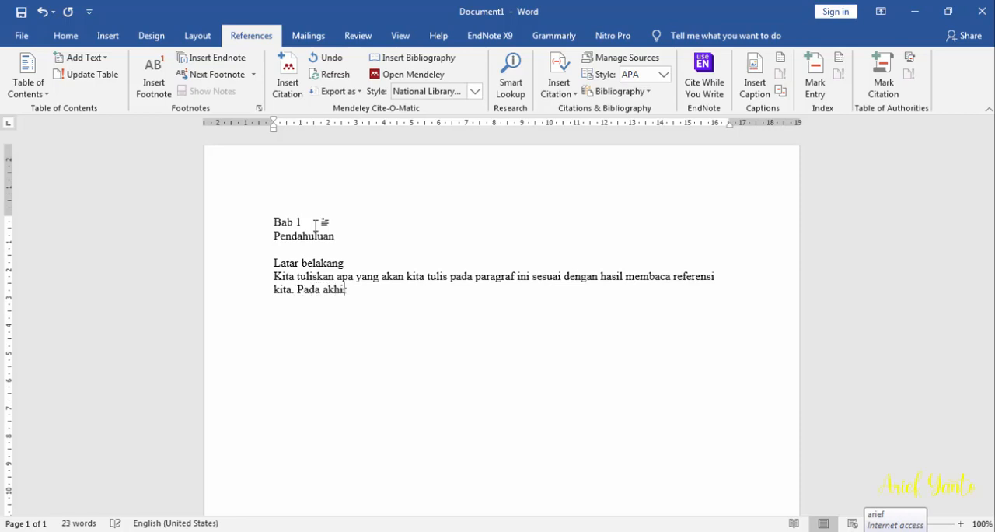
type("r kalimat yang kita t")
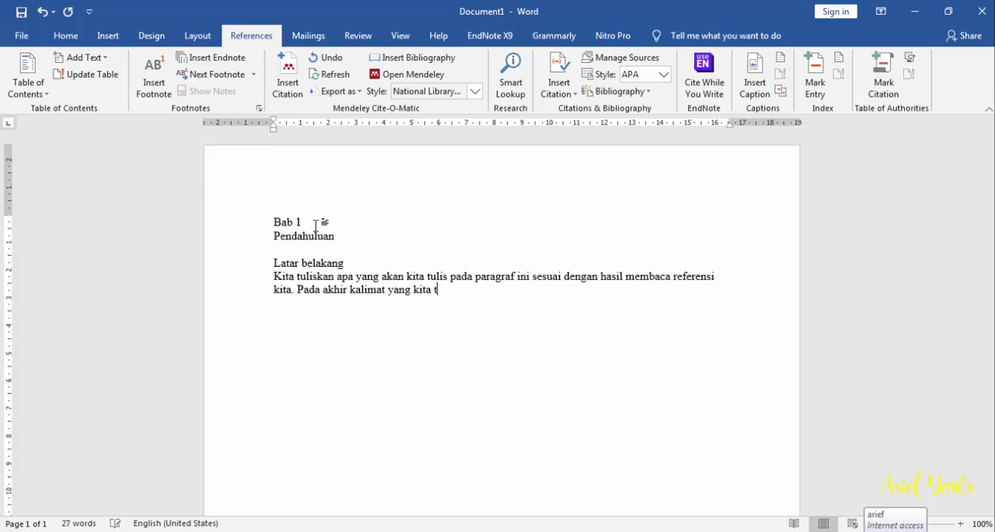
type("uliskan kita akan mengut")
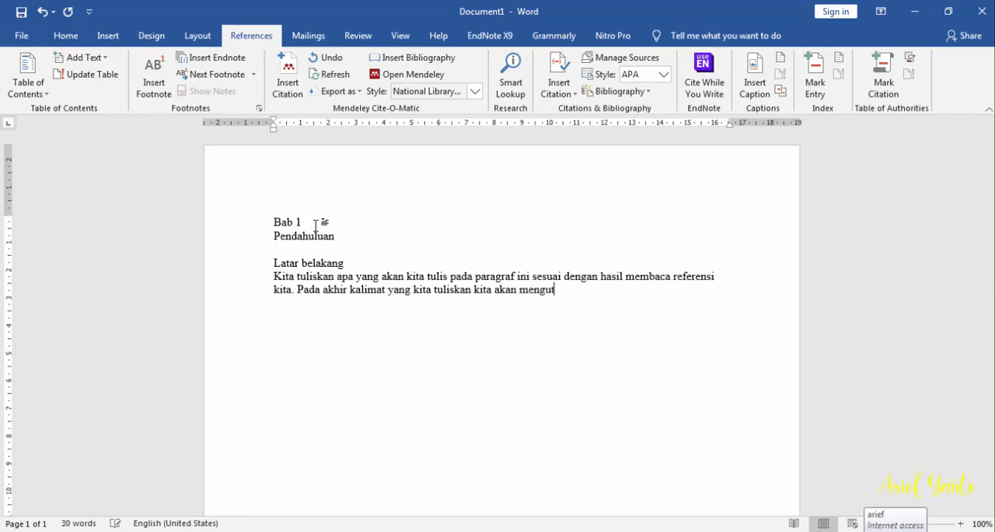
type("ip referensi yang (")
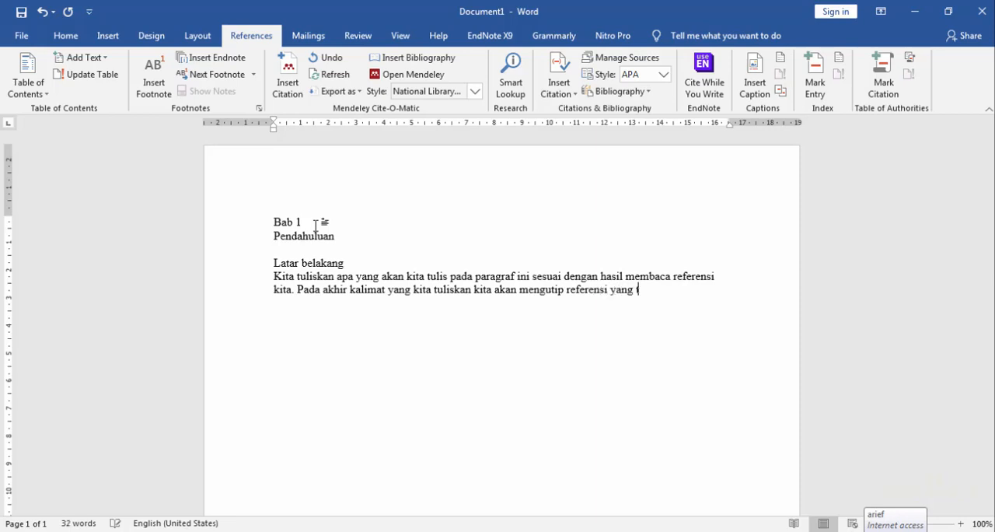
type("elah kita masuk")
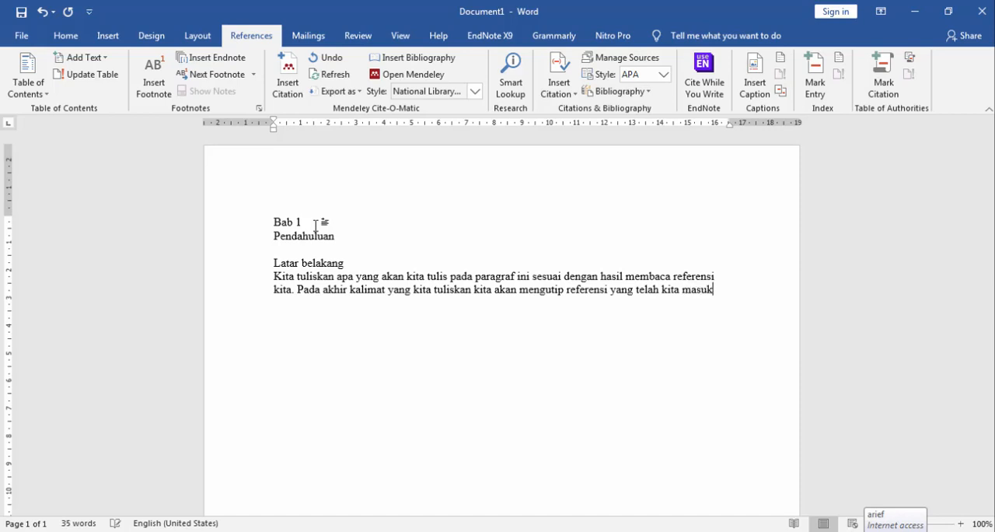
type("kan keda")
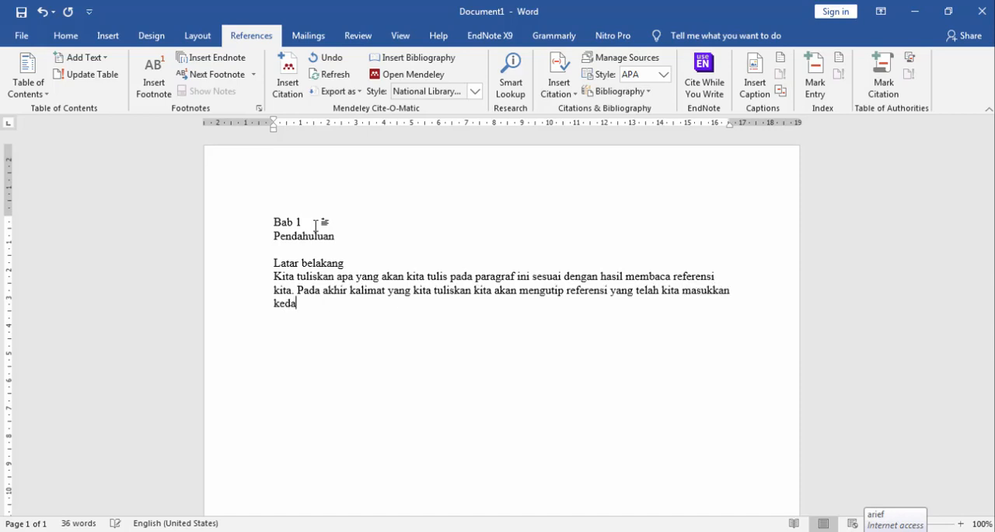
type("lam library me")
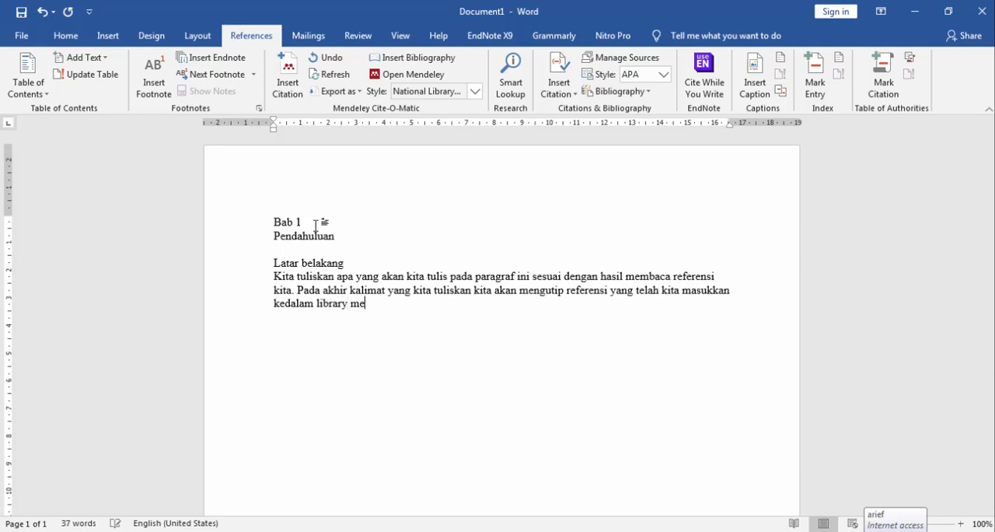
type("ndeley kita")
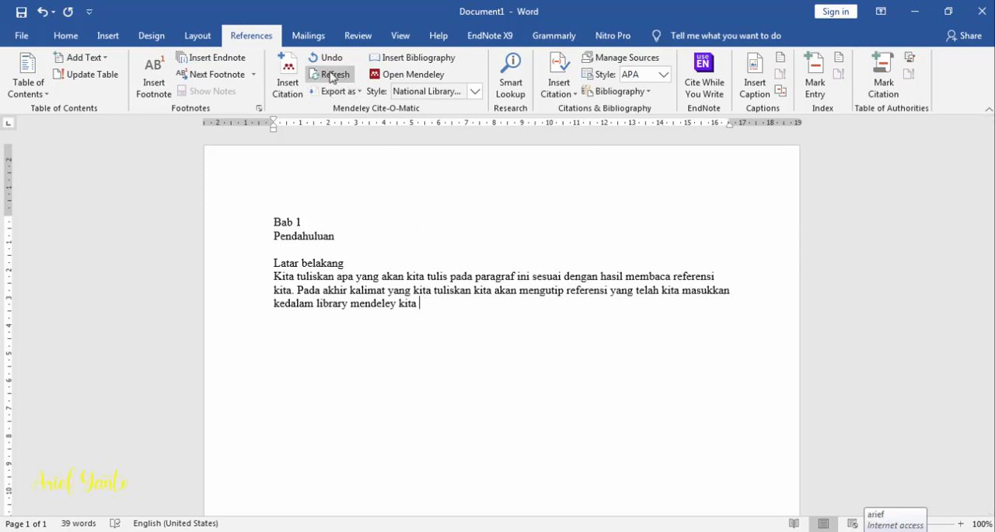
Search the Mendeley library for "mendeley" and cite "Pedoman Penggunaan Mendeley dalam Penulisan Karya Ilmiah" (2020) at the end of the paragraph
left_click(288, 83)
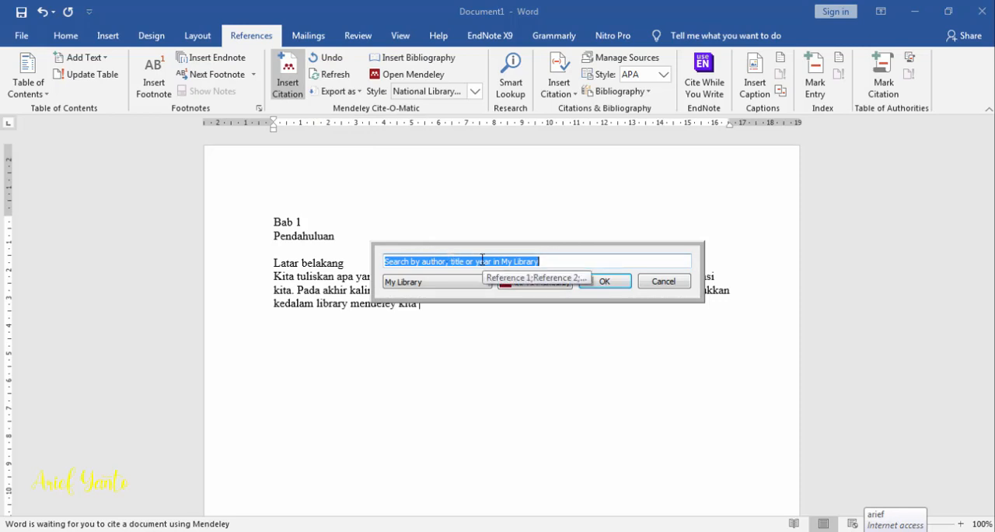
type("mendeley")
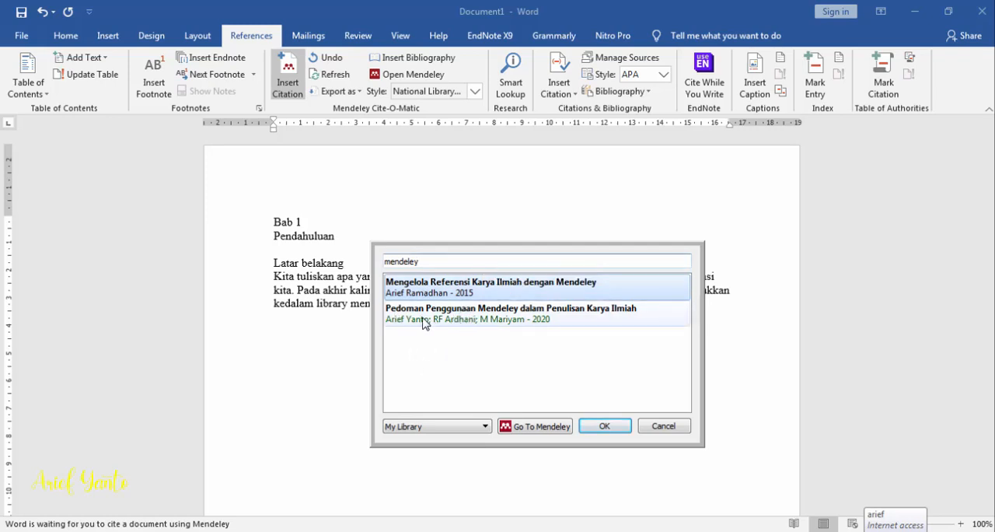
left_click(427, 319)
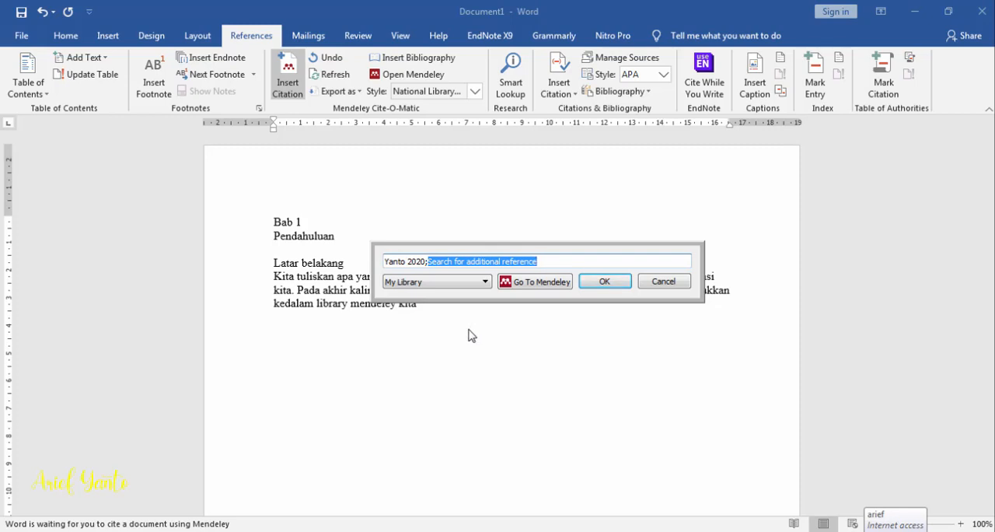
left_click(614, 287)
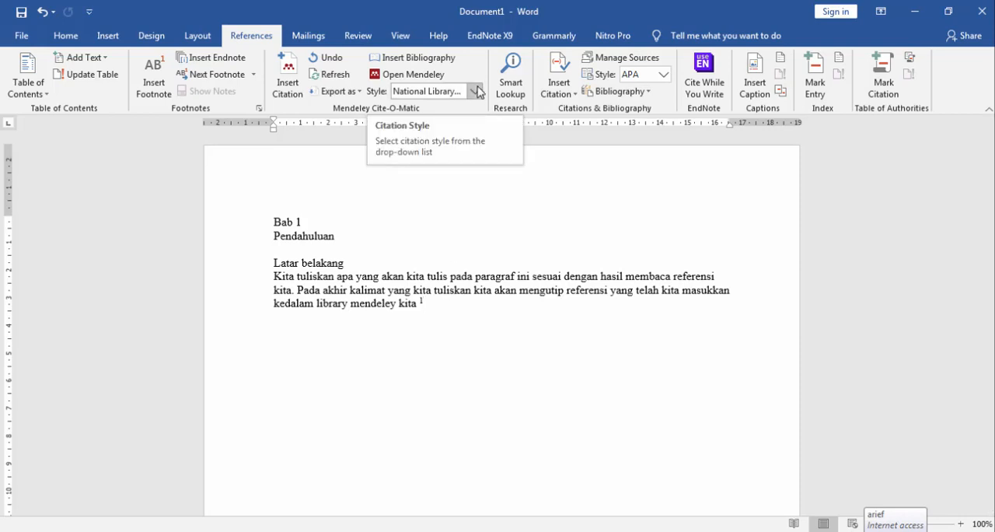
Try the American Psychological Association 6th edition and Vancouver (superscript) styles on the Mendeley citation
left_click(475, 91)
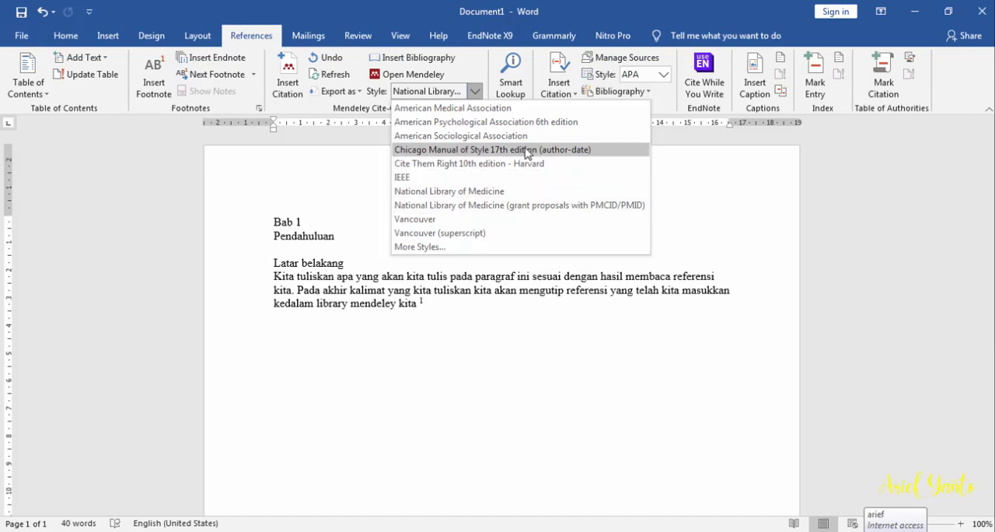
left_click(551, 122)
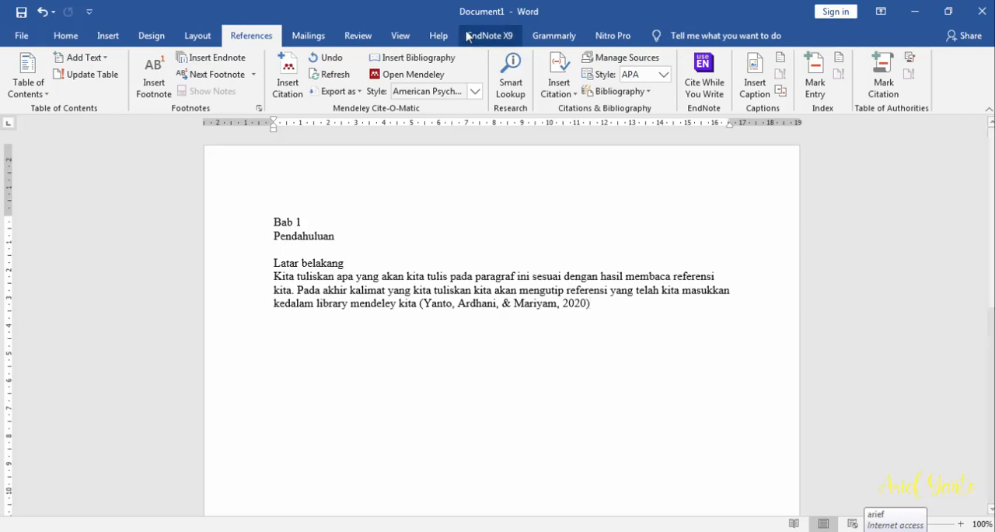
left_click(477, 92)
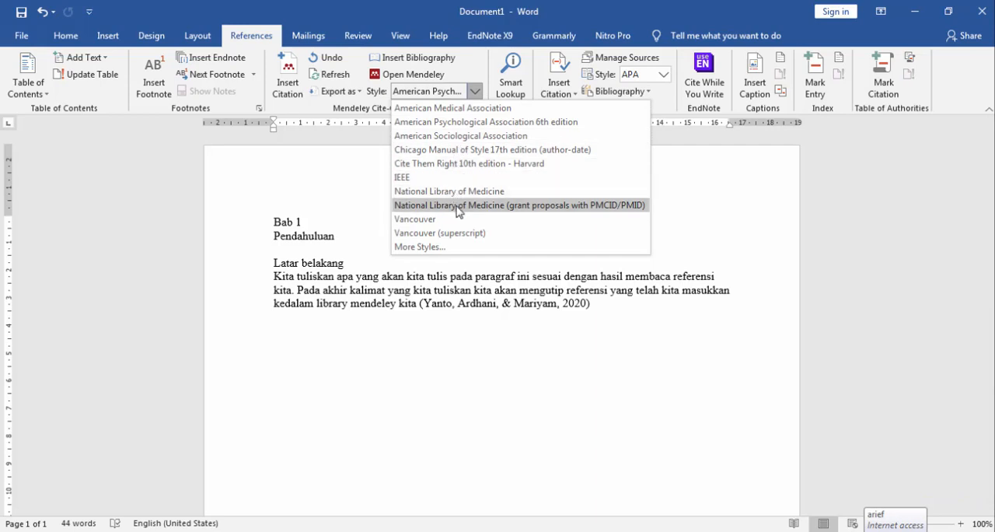
left_click(453, 232)
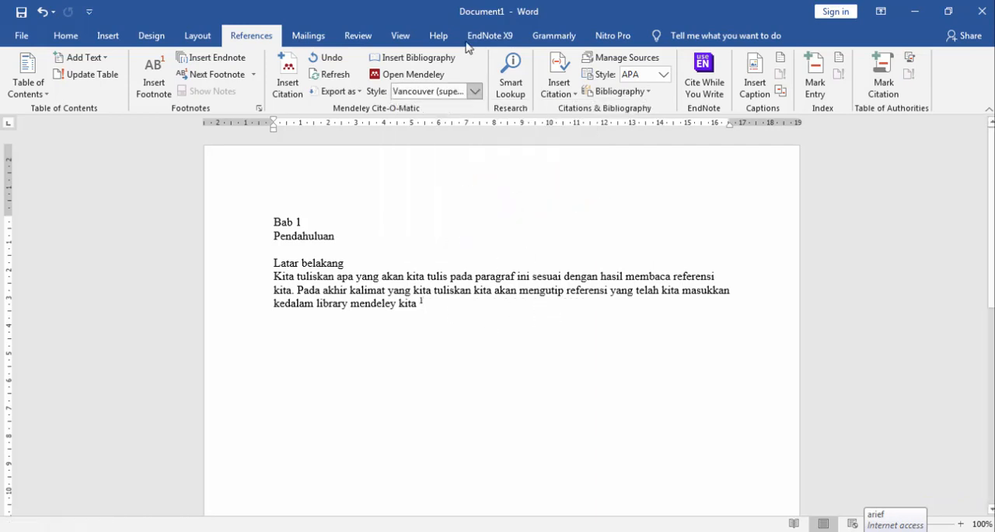
Set the Mendeley citation style to American Psychological Association 6th edition and end the cited sentence with a period
left_click(474, 92)
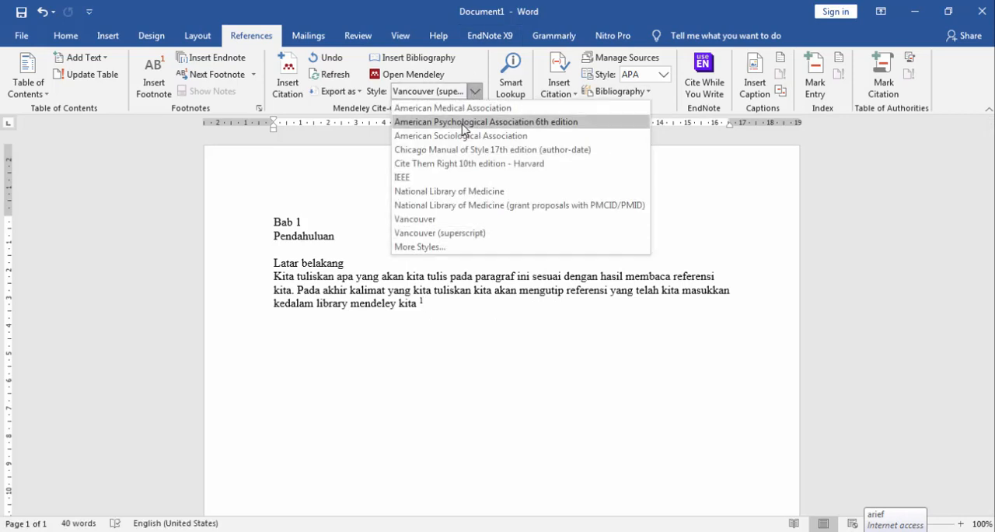
left_click(463, 122)
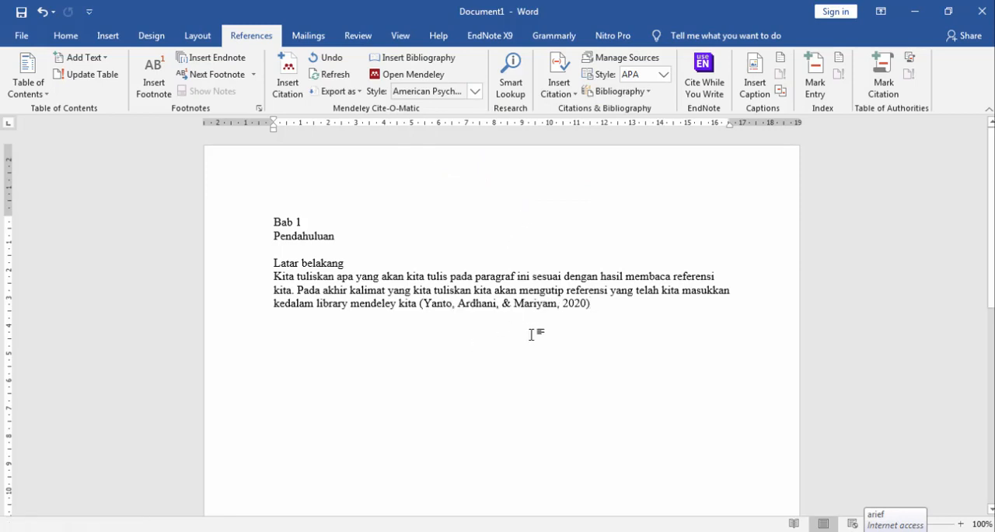
type(".")
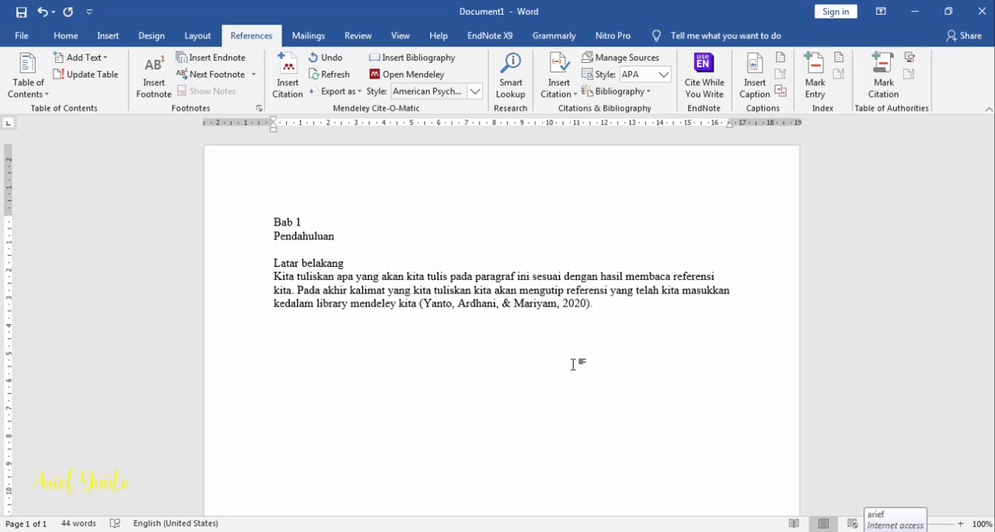
After the citation, write "Jika kalimat yang kita kutip berasal dari lebih dari satu referensi, maka cara penulisannya sedikit berbeda"
type("Jika kalimat yang ")
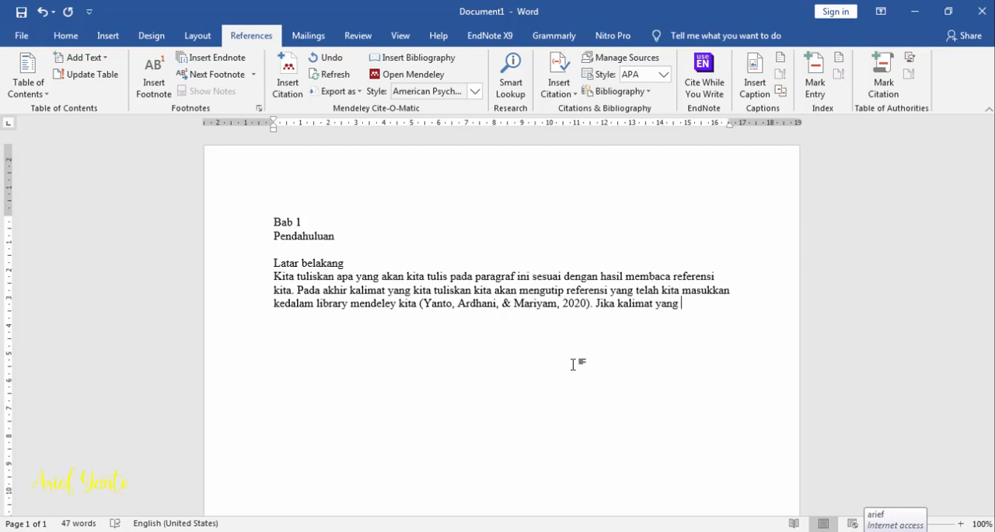
type("kita kutip berasa")
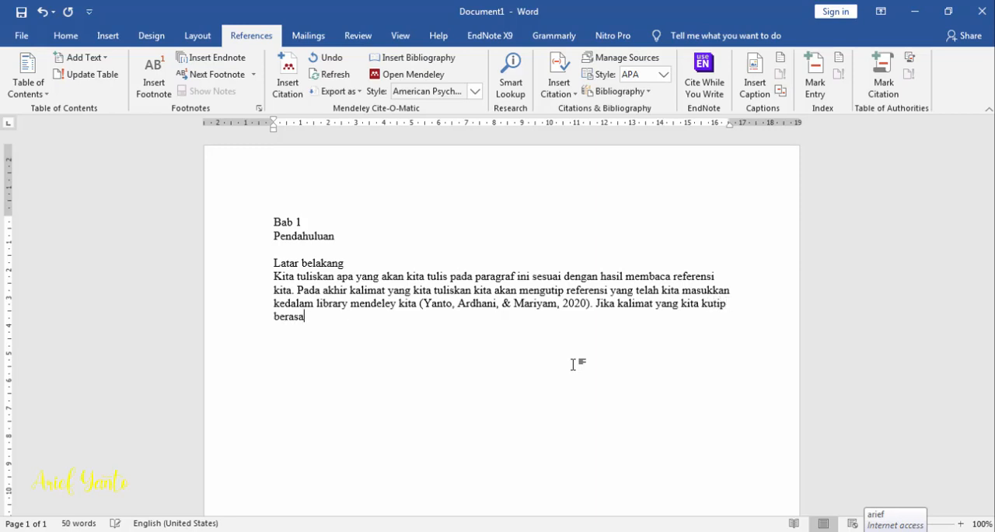
type("l dari lebih dari satu ")
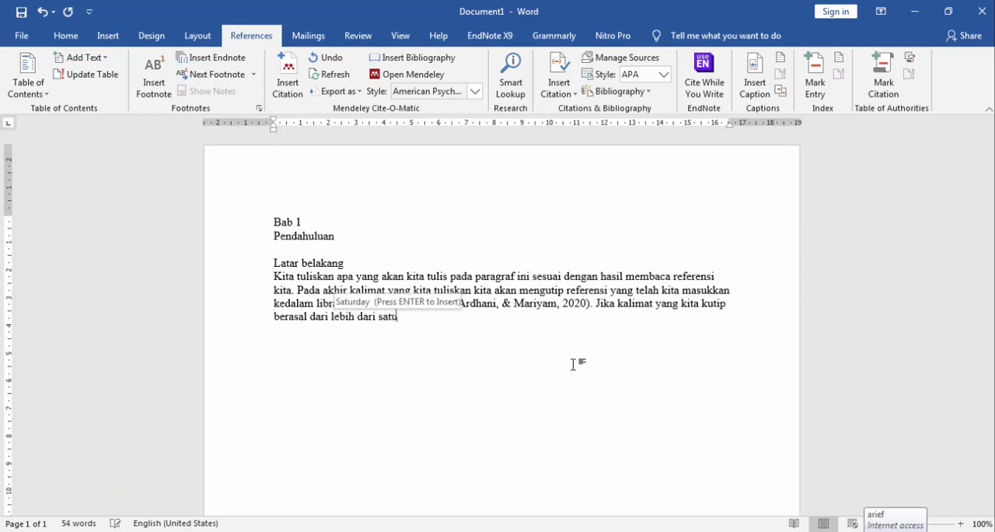
type("reff")
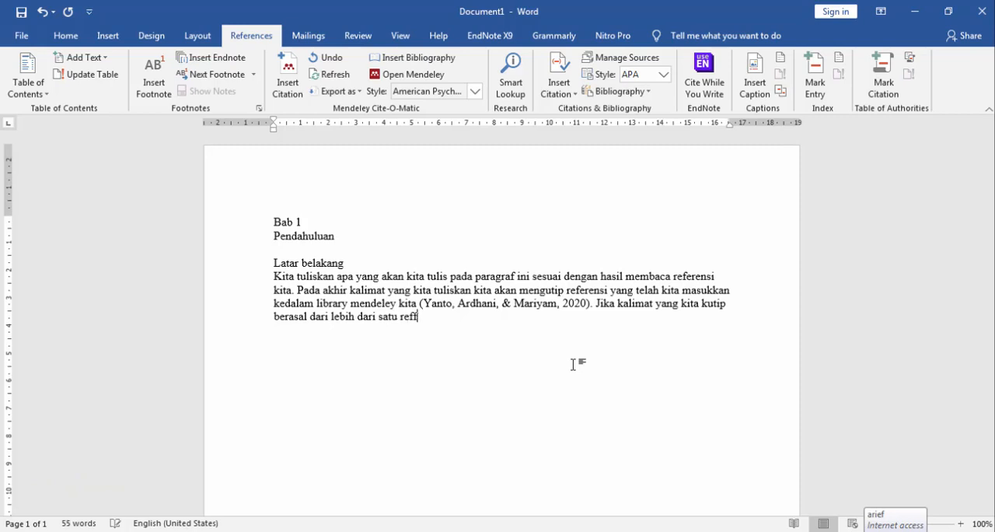
key("BackSpace")
type("erensi, maka cara pen")
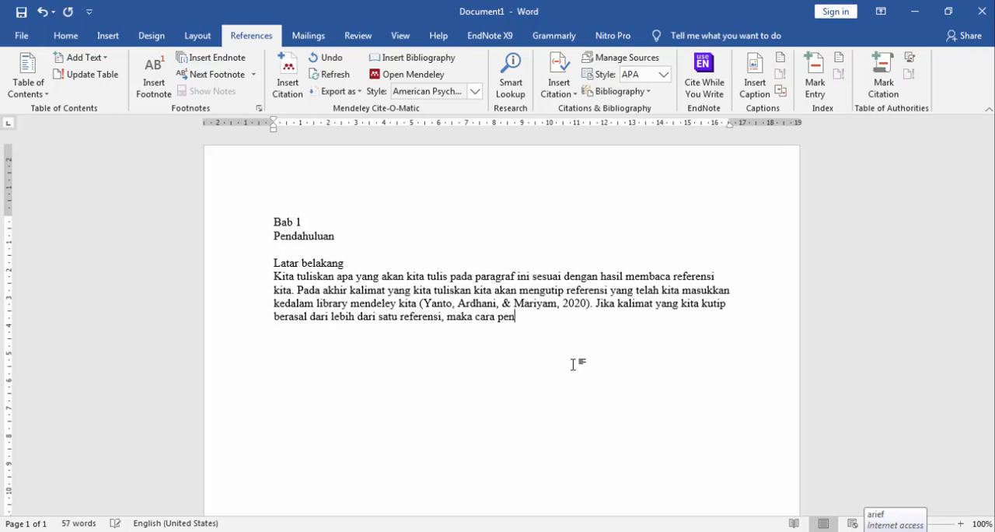
type("ulisannya sedikit berbe")
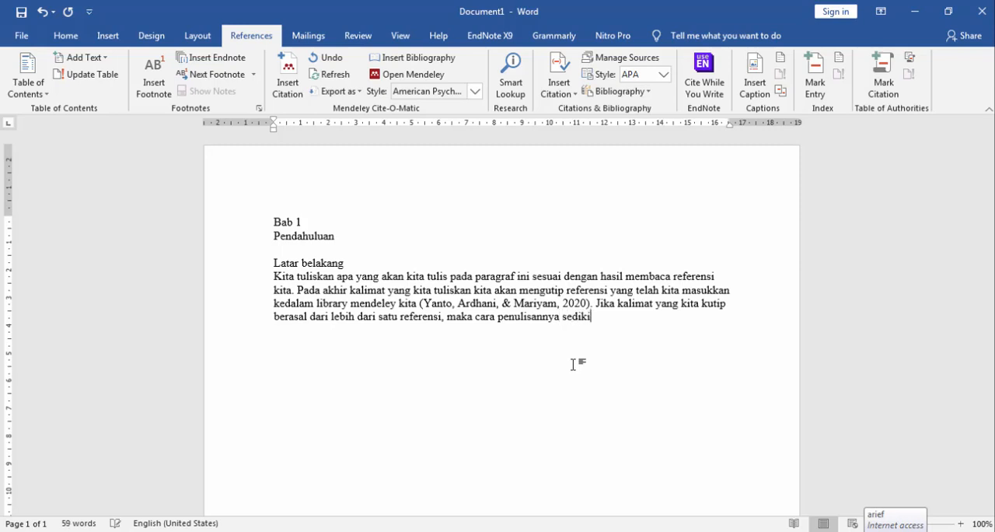
type("da")
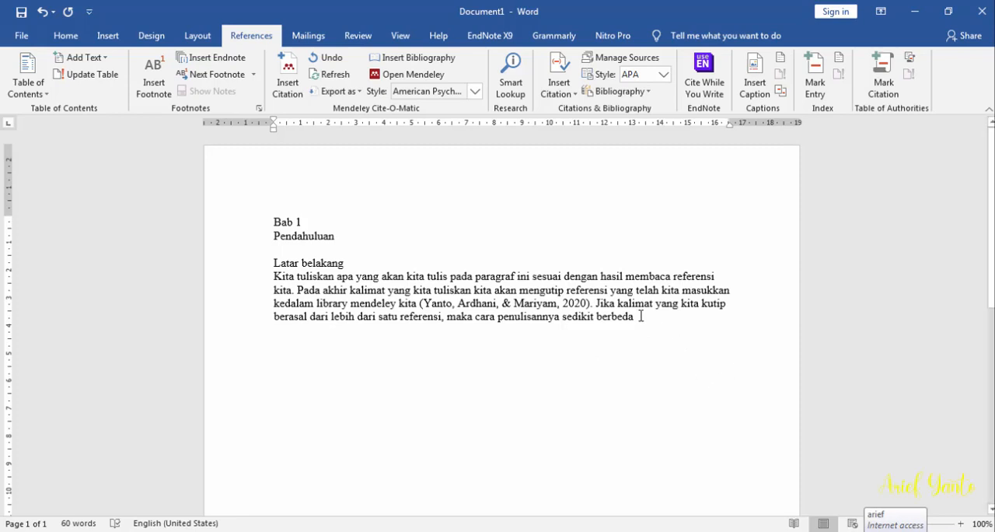
Cite "Buku Panduan Praktik Klinik Komprehensif" (2020) and "Dukungan Keluarga Pada Pasien Diabetes Mellitus Tipe 2" (2017) in one Mendeley citation and end the sentence with a period
left_click(288, 84)
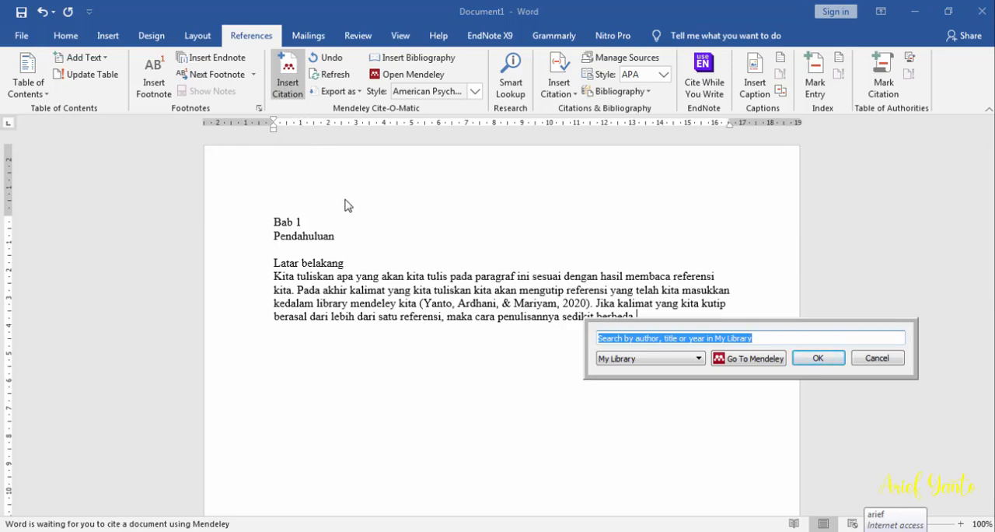
type("arief")
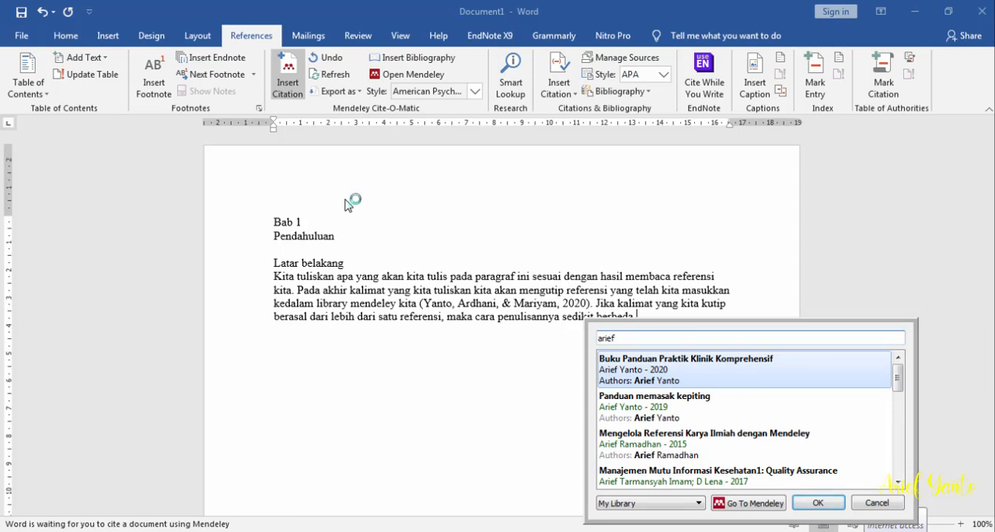
left_click(716, 378)
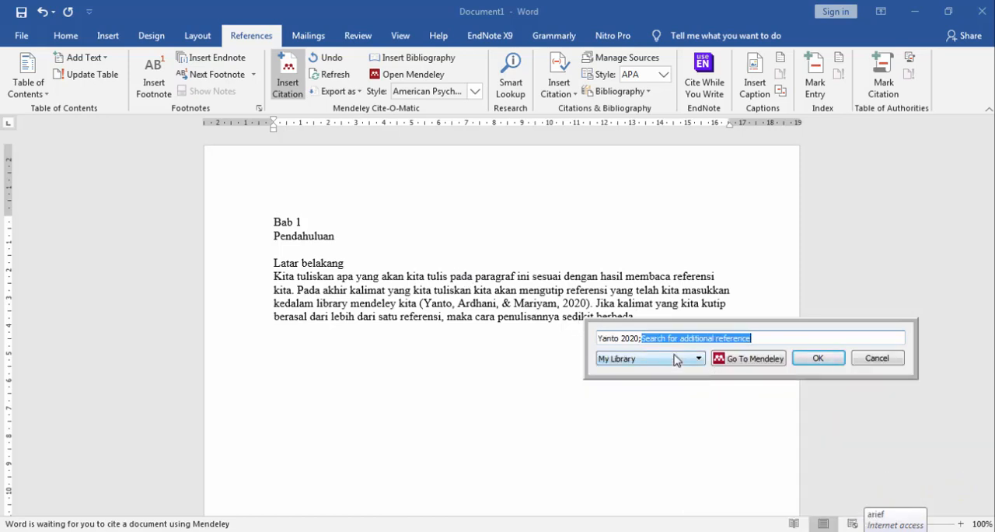
type("arief")
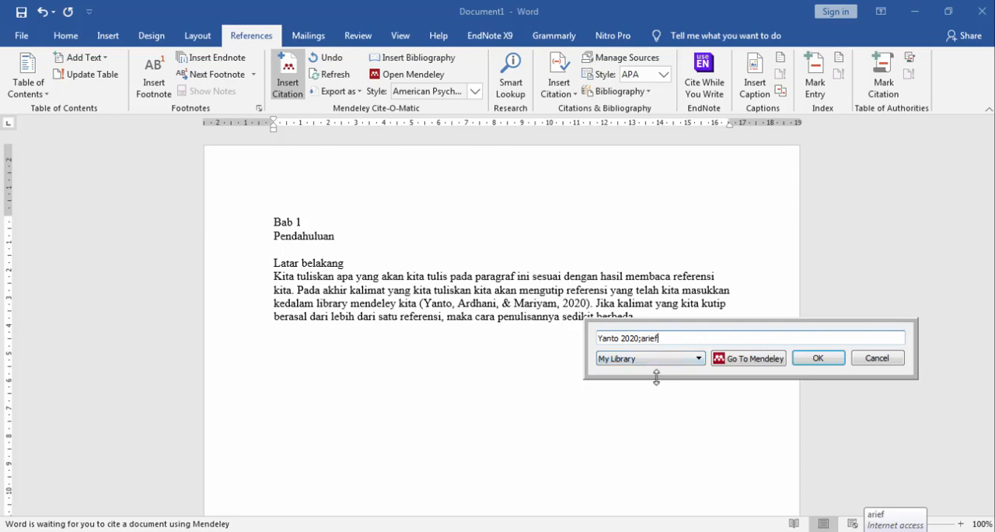
scroll(666, 431, "down", 3)
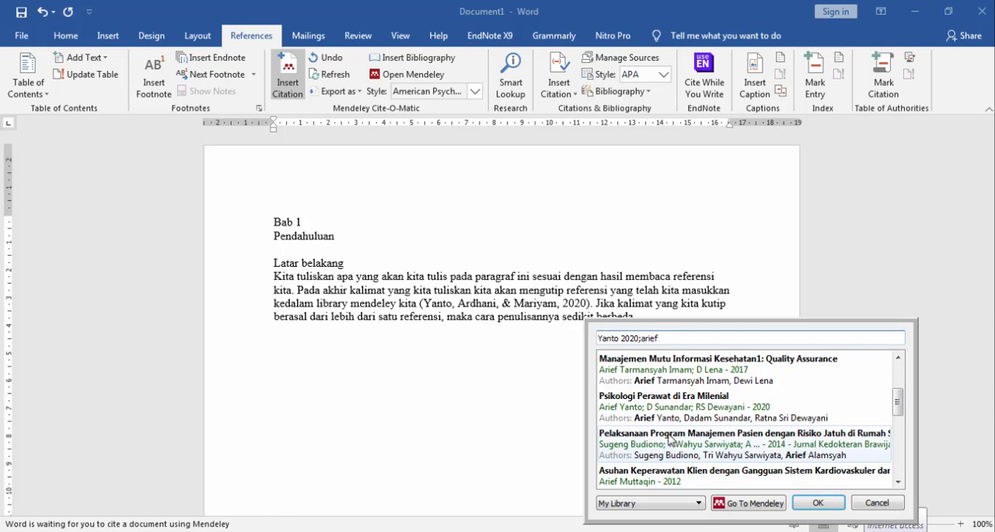
scroll(669, 440, "down", 3)
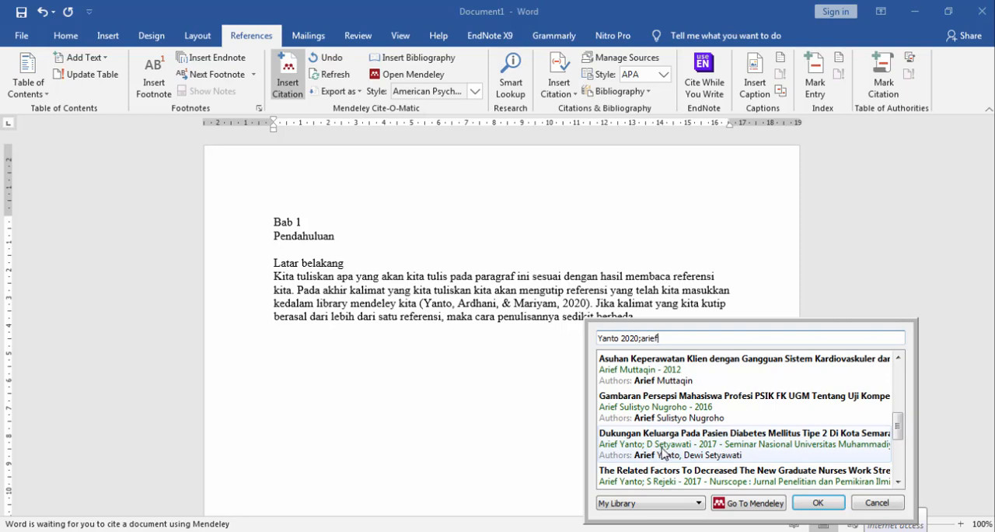
left_click(663, 452)
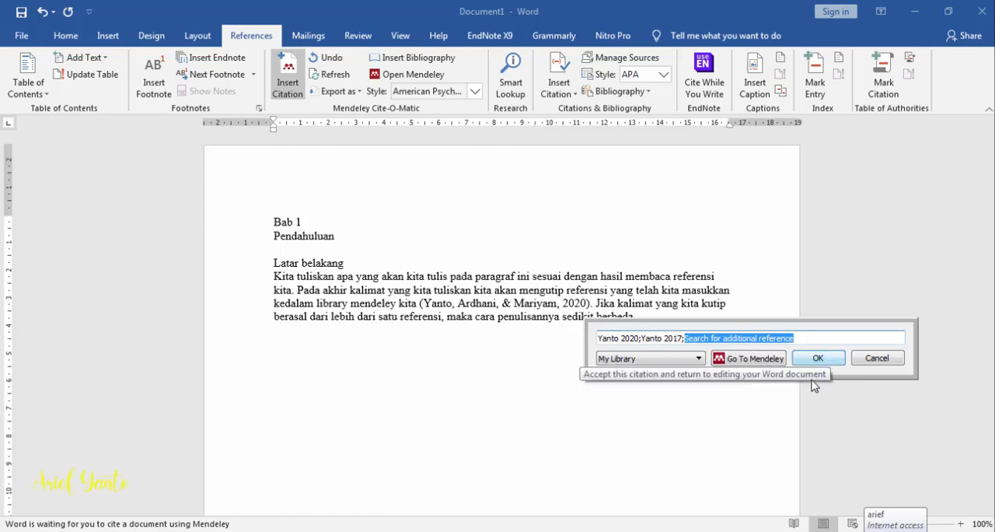
left_click(816, 362)
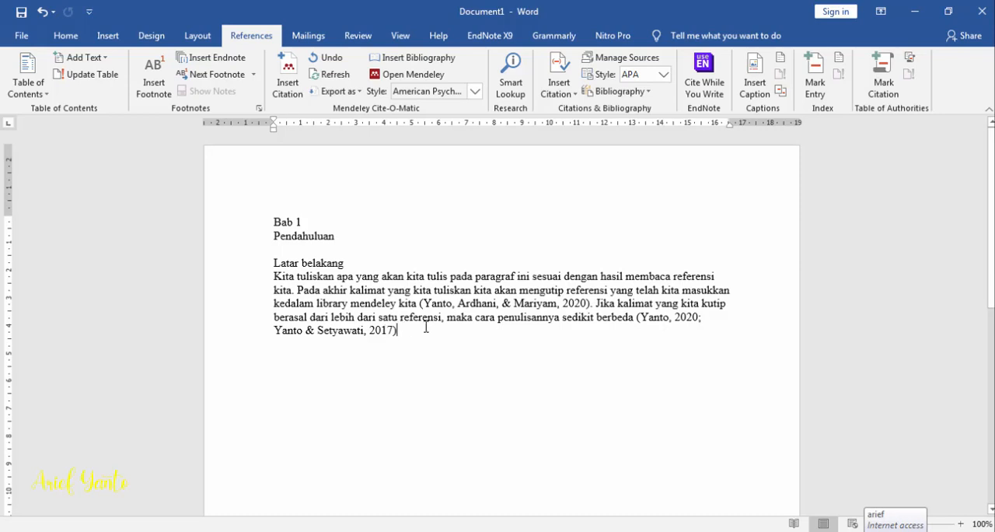
type(". ")
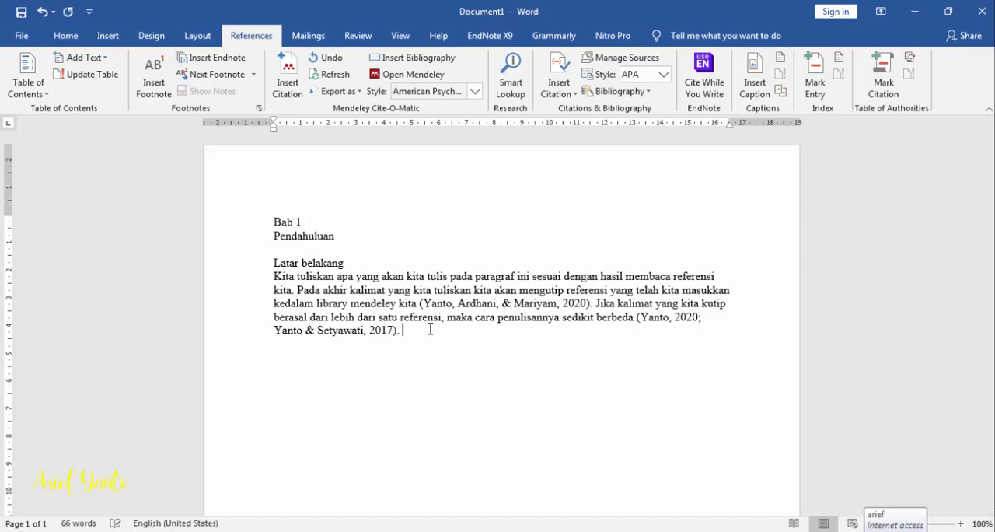
type("begitu juga jika jumlahnya")
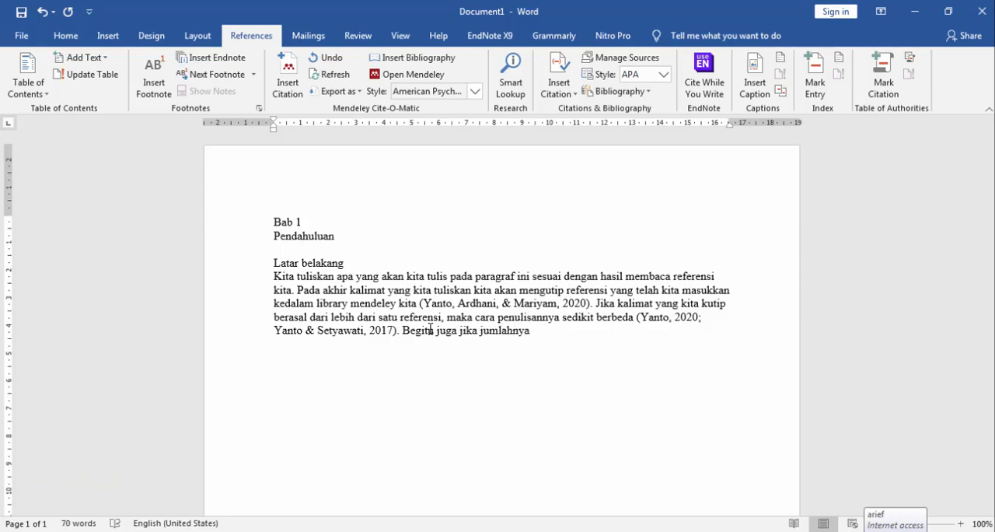
Continue the paragraph with "Begitu juga jika jumlah referensi lebih banyak lagi"
key("BackSpace")
key("BackSpace")
key("BackSpace")
type("refrensi")
key("Left")
key("Left")
key("Left")
key("Left")
key("Left")
type("ensi lebih banyak lagi")
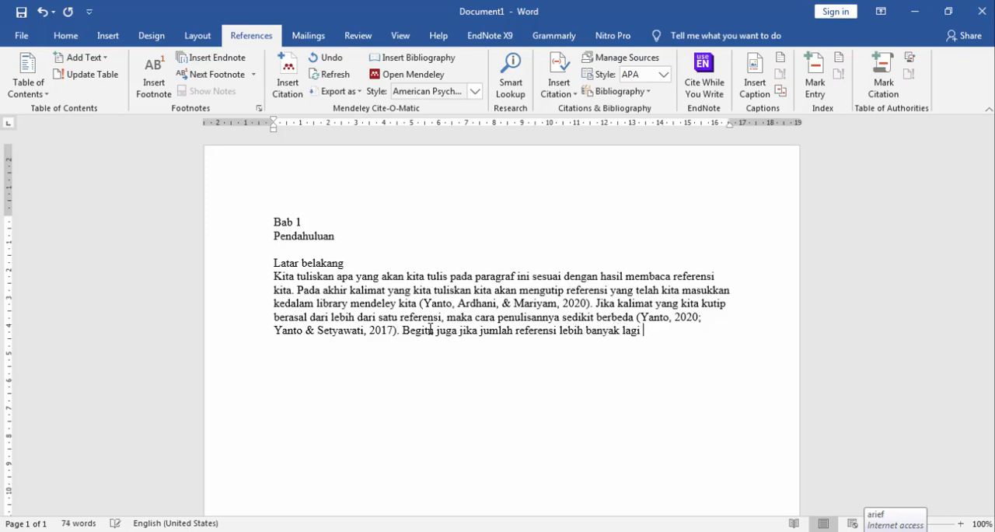
Start a Mendeley citation after the new sentence and search "pain" to add "Pengaruh mobilisasi dini terhadap perubahan tingkat nyeri" (2016)
left_click(285, 75)
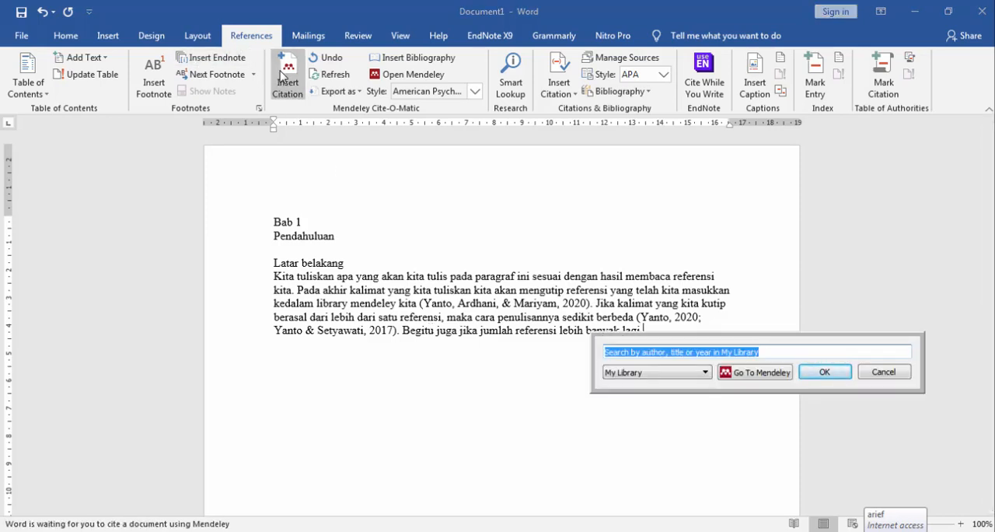
type("mariyam")
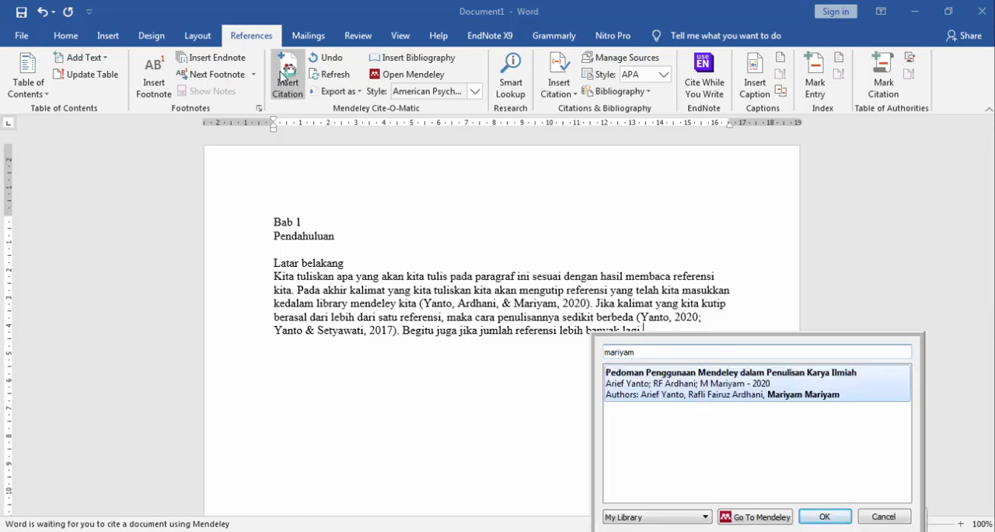
key("BackSpace")
key("BackSpace")
key("BackSpace")
key("BackSpace")
key("BackSpace")
key("BackSpace")
key("BackSpace")
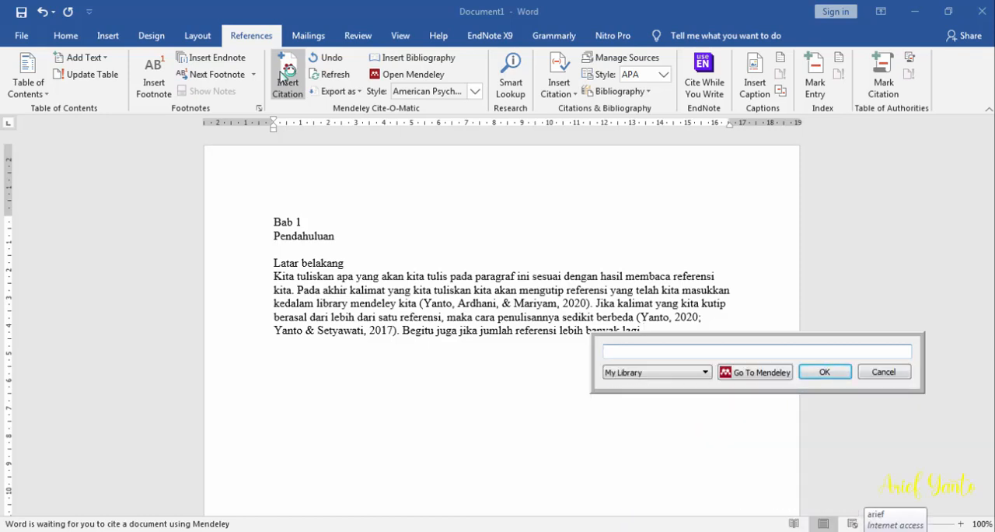
type("pain")
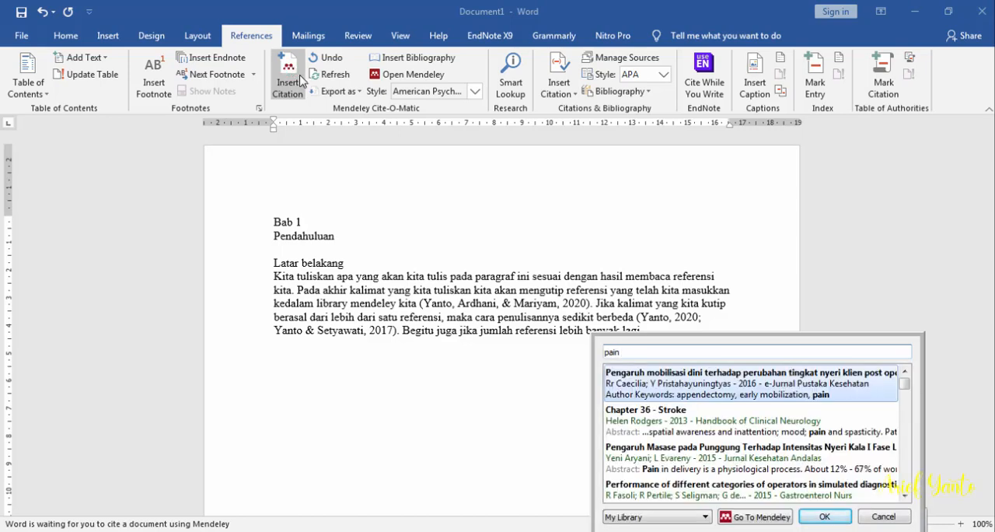
left_click(707, 387)
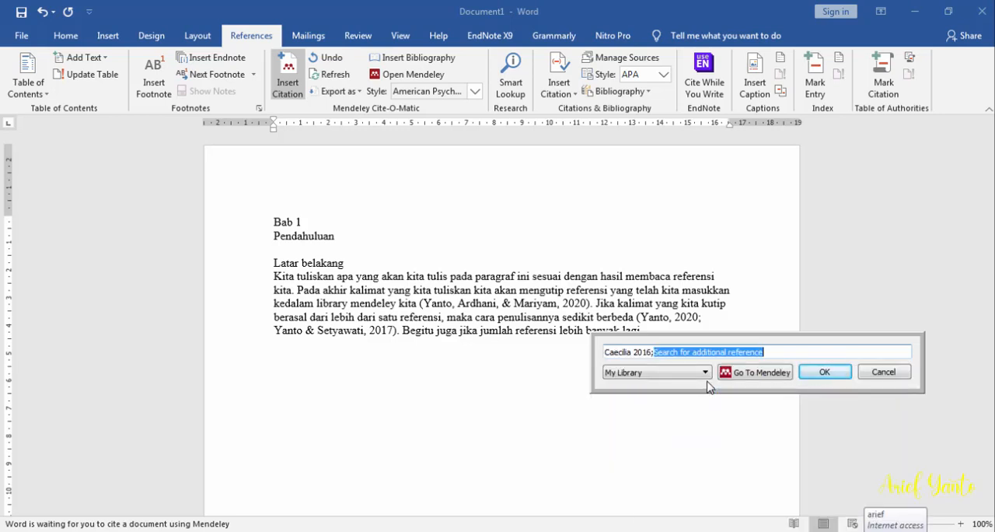
Add "Pengaruh Masase pada Punggung" (2015) and "Do the Frequencies of Adverse Events" (2013) to the citation via "pain" searches, and end the sentence with a period
type("pain")
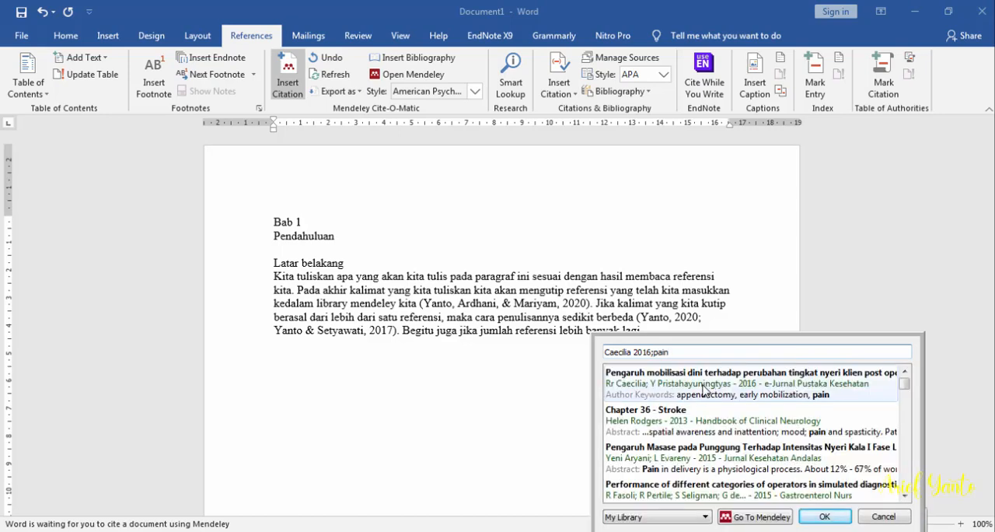
left_click(709, 463)
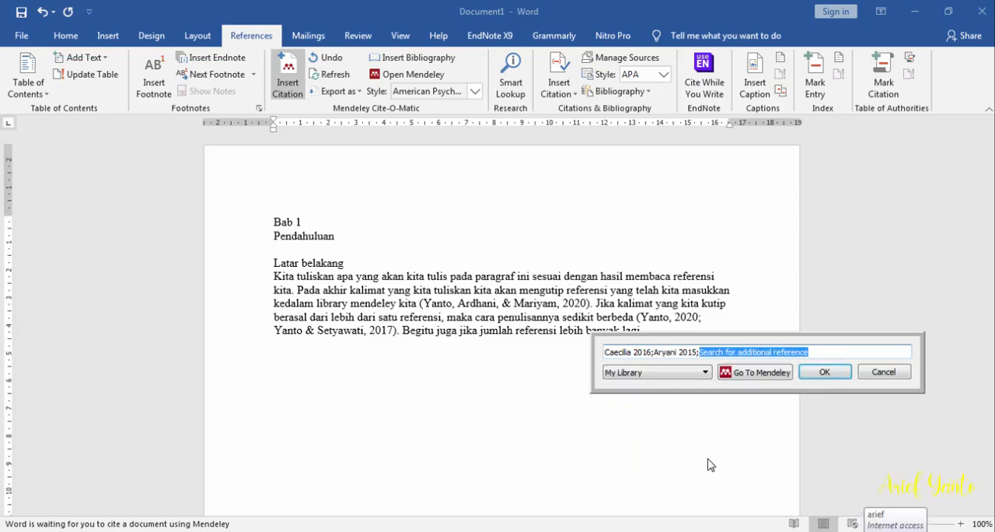
type("pain")
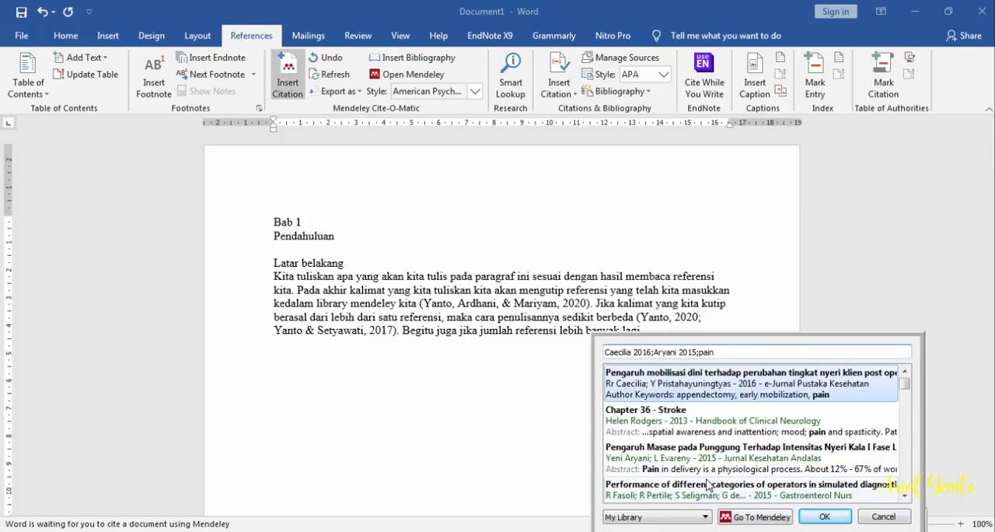
scroll(707, 484, "down", 3)
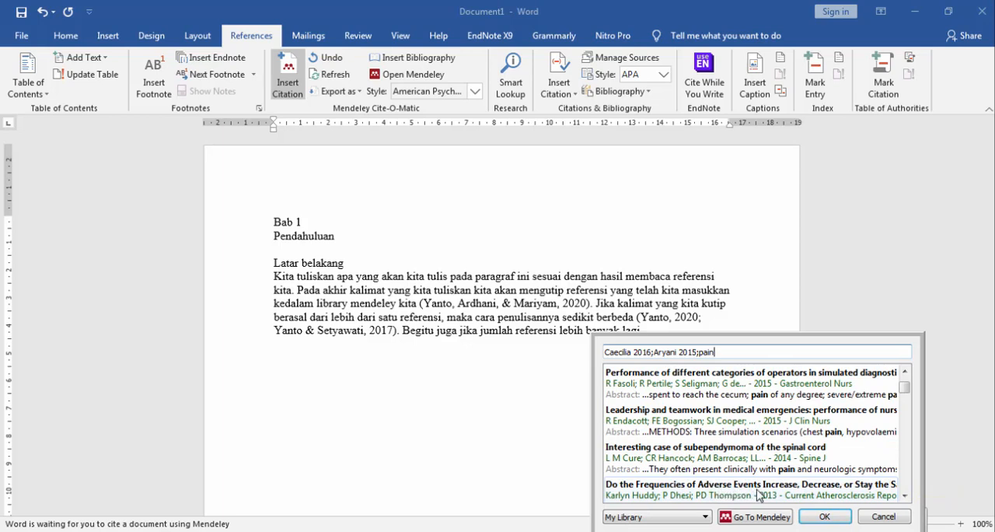
left_click(756, 494)
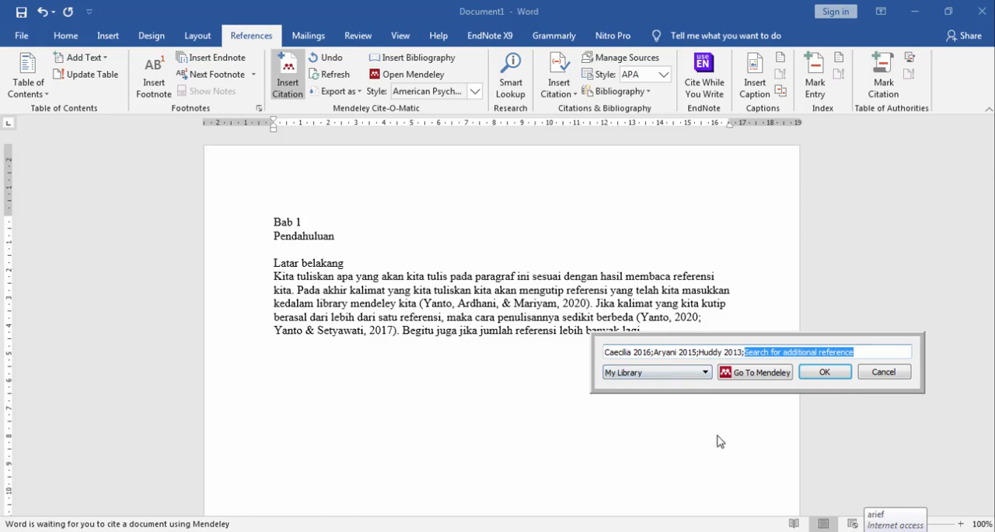
left_click(825, 373)
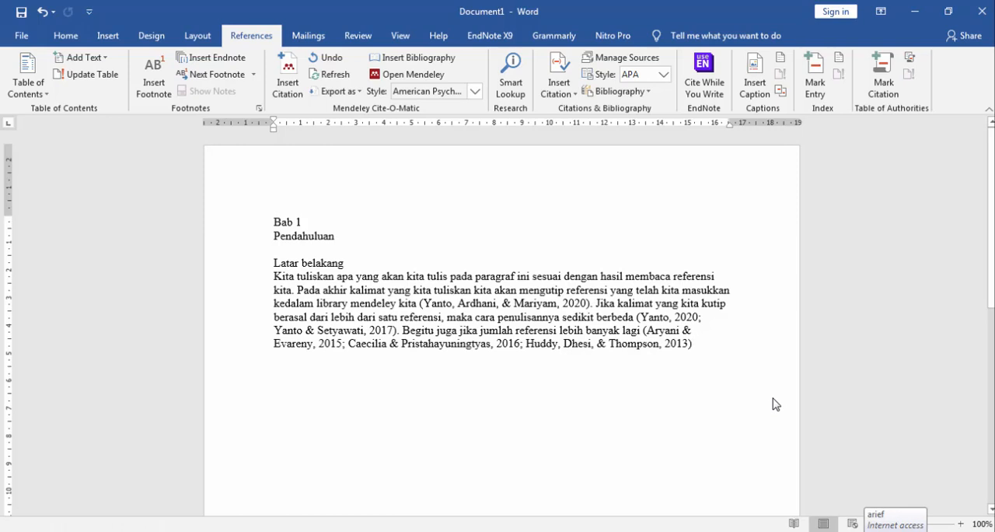
type(".")
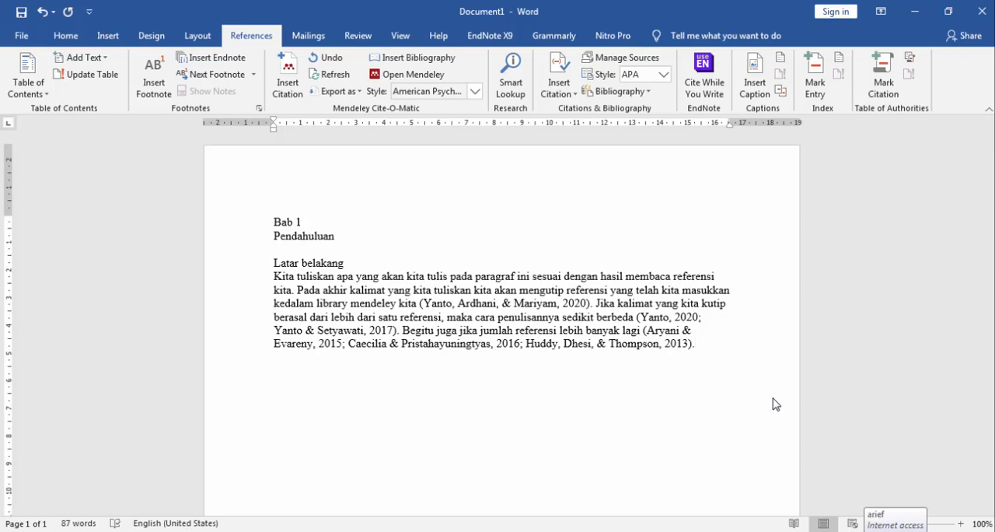
Below the paragraph, add a dotted placeholder line and the heading "Rumusan masalah" followed by another dotted placeholder
key("Return")
type("...........")
type("Rumusan masala")
type("h")
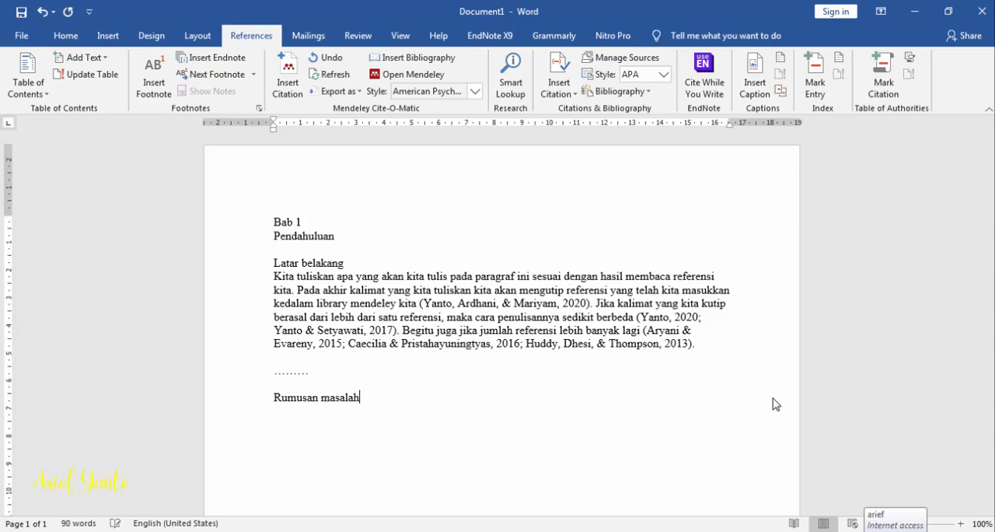
key("Return")
type("............  ")
type("tujuan")
Add the heading "Tujuan" with a dotted placeholder beneath it, and a "Dst" line followed by blank lines
key("Return")
type("........")
key("Return")
type("dst")
key("Return")
key("Return")
key("Return")
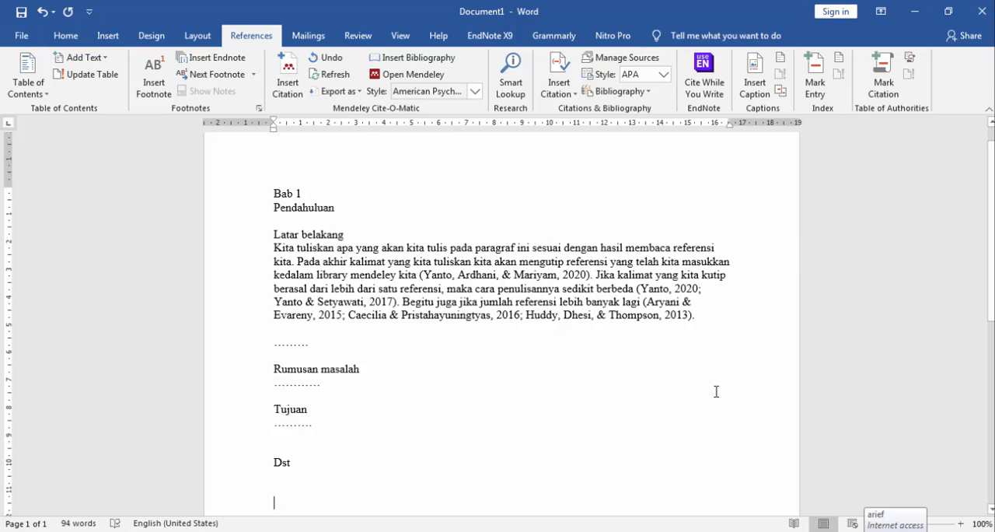
Add the heading "Daftar pustaka" at the end of the document and insert the Mendeley bibliography beneath it
type("daftar pu")
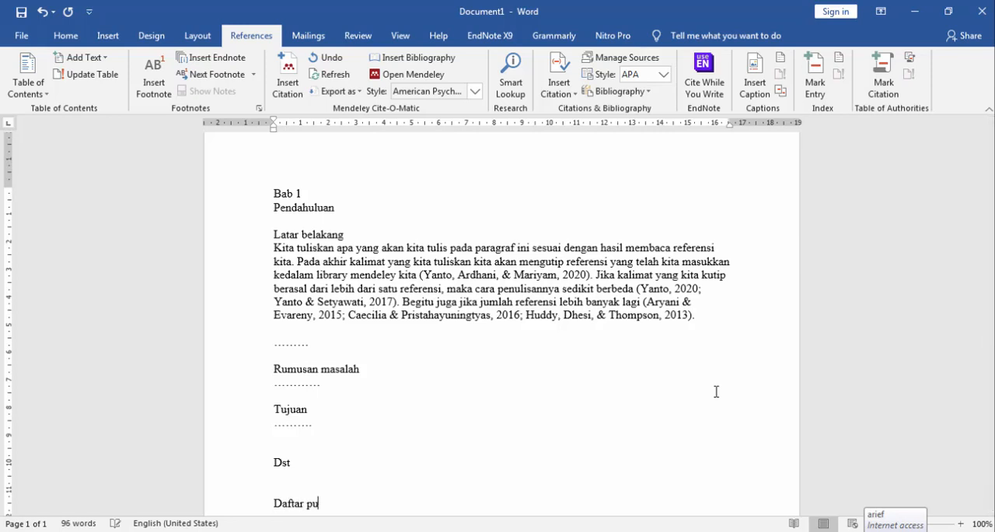
type("staka")
key("Return")
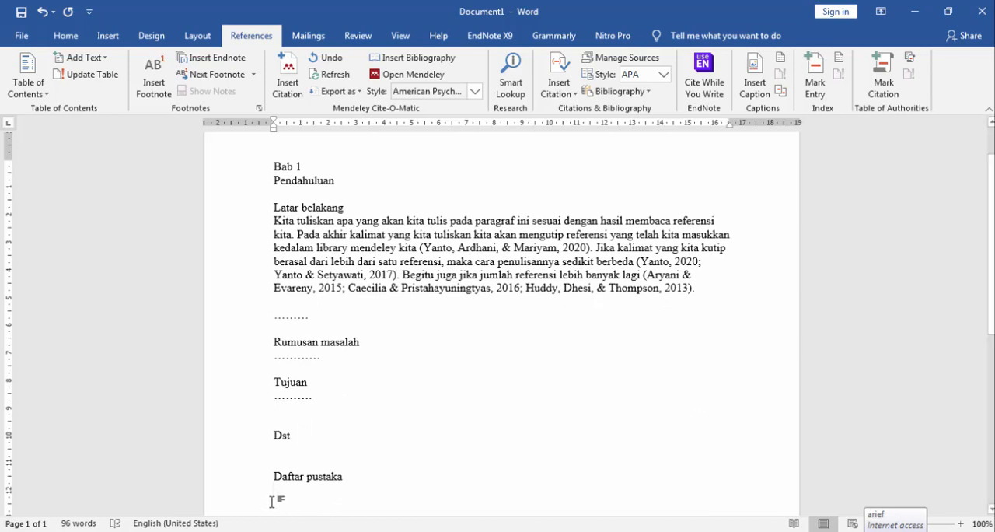
left_click(291, 179)
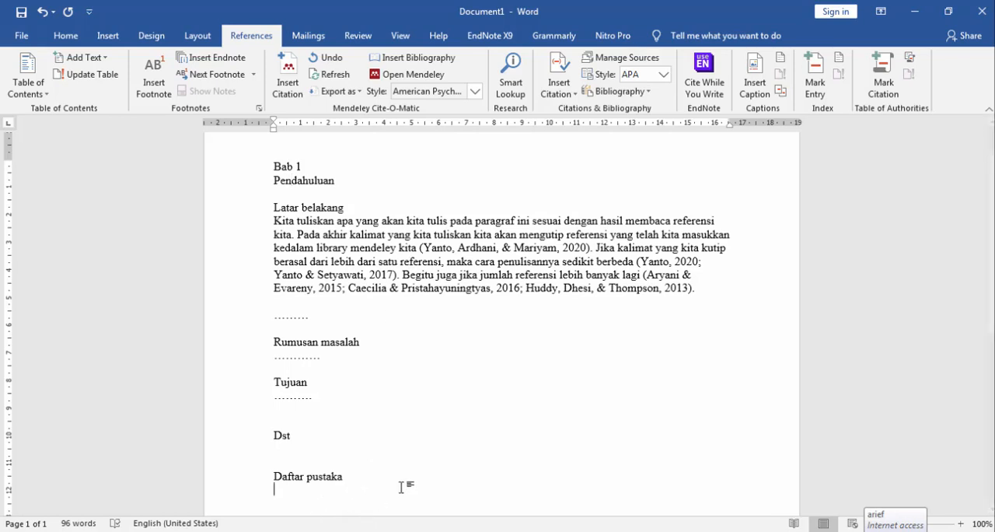
left_click(414, 62)
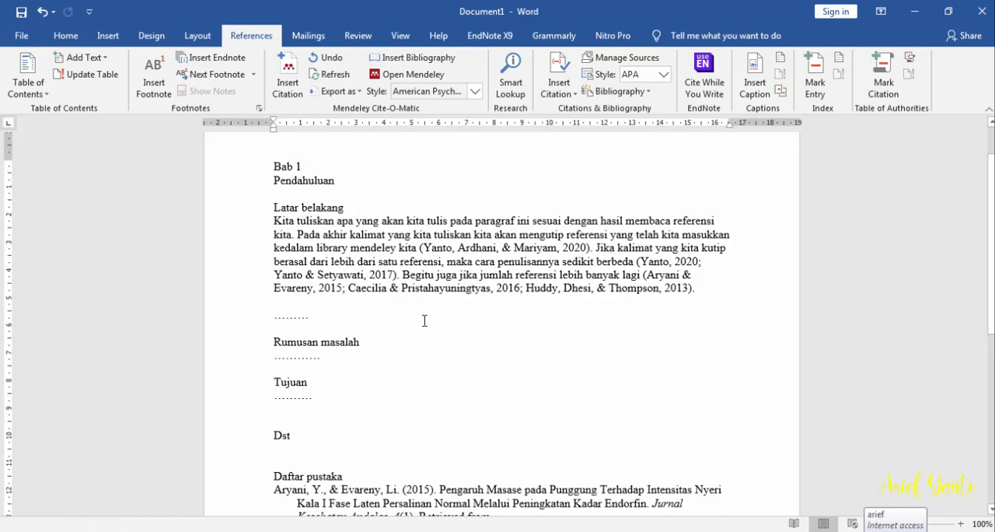
Review the generated bibliography entries and compare them with the in-text citations in the "Latar belakang" paragraph
scroll(438, 310, "down", 3)
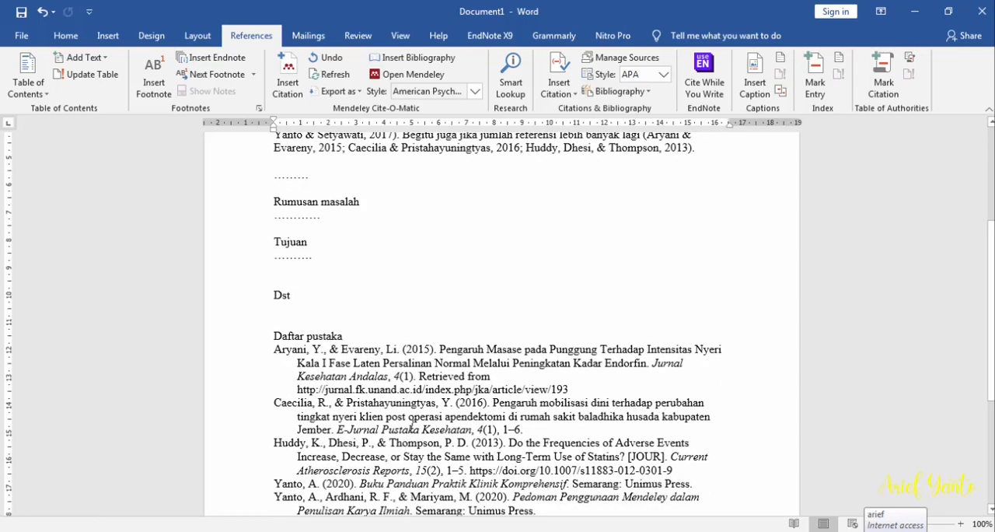
scroll(412, 415, "down", 2)
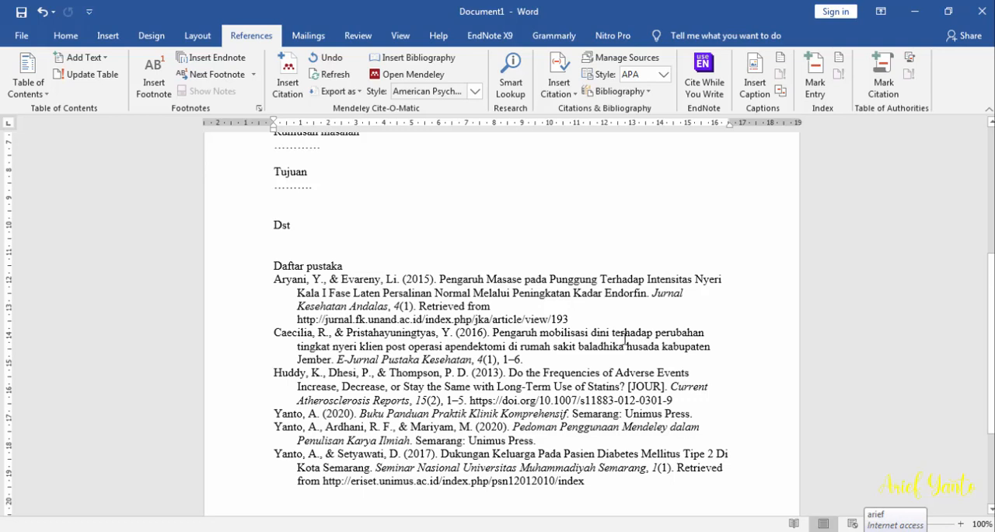
scroll(626, 339, "up", 5)
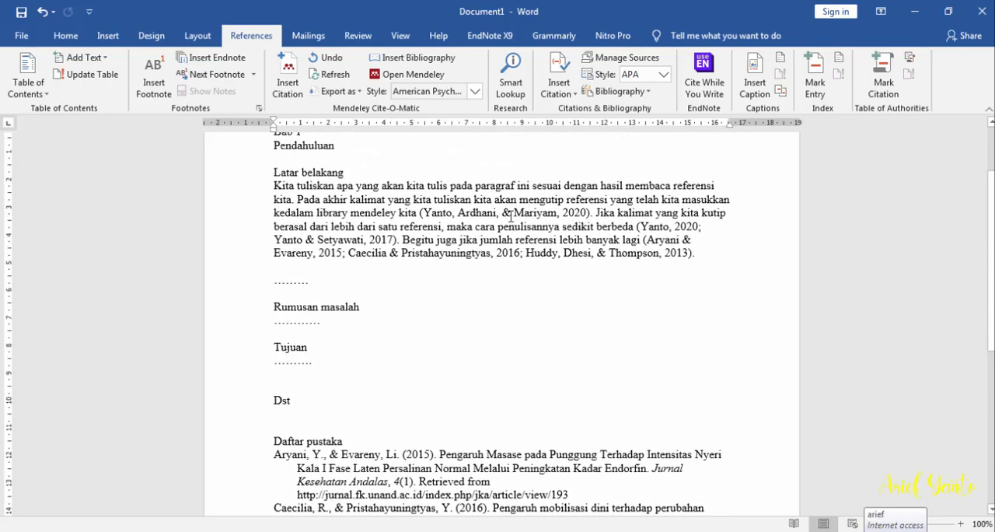
left_click(513, 216)
left_click(669, 225)
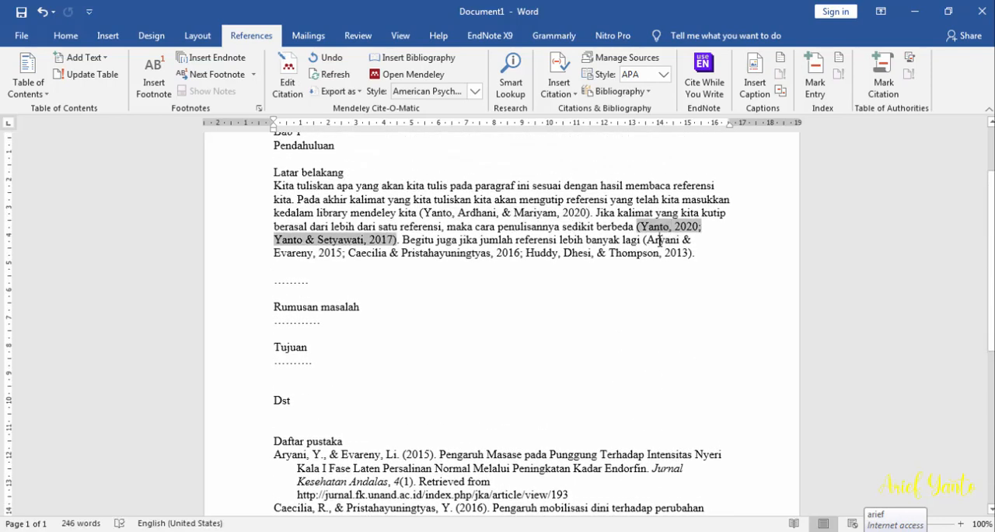
left_click(602, 255)
scroll(504, 338, "down", 2)
scroll(490, 335, "down", 1)
left_click(477, 333)
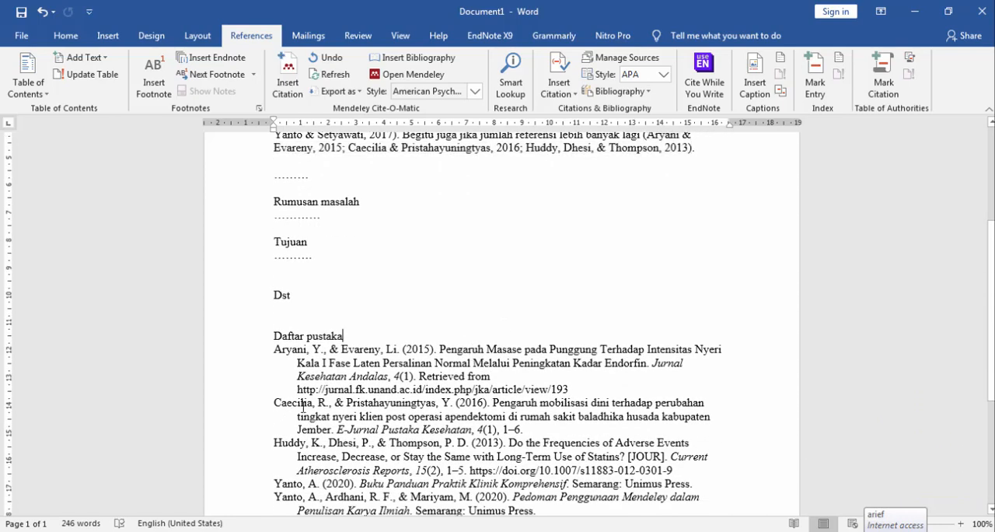
scroll(359, 415, "down", 1)
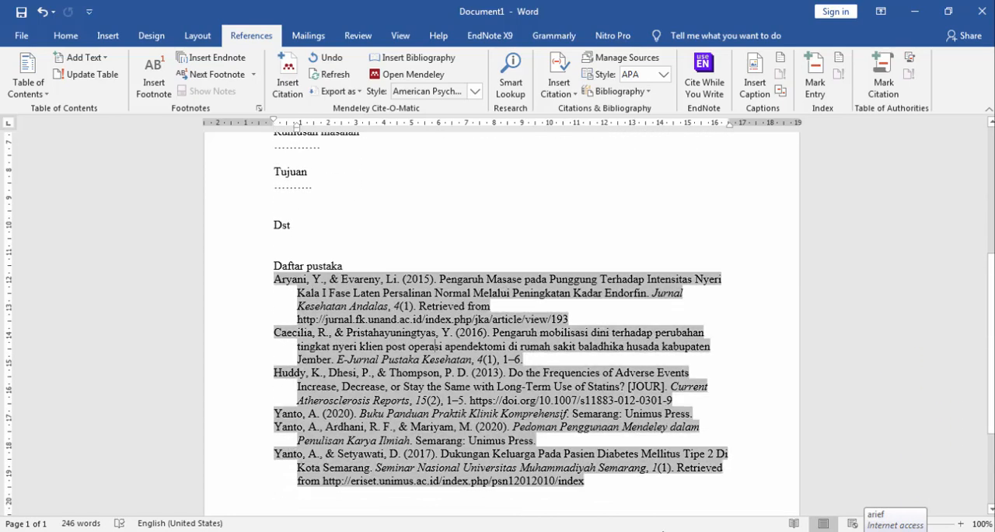
Change the Mendeley citation style to National Library of Medicine (grant proposals with PMCID/PMID)
left_click(435, 342)
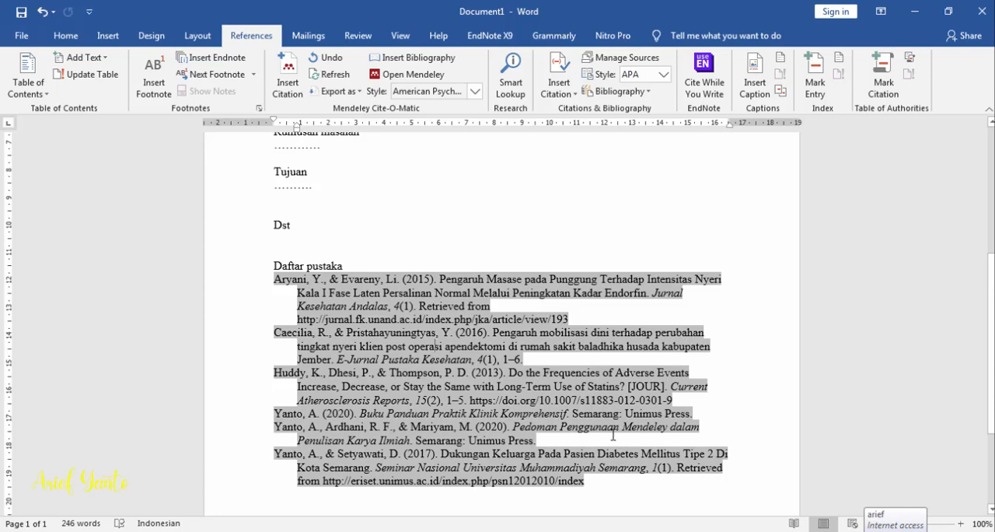
scroll(614, 432, "up", 5)
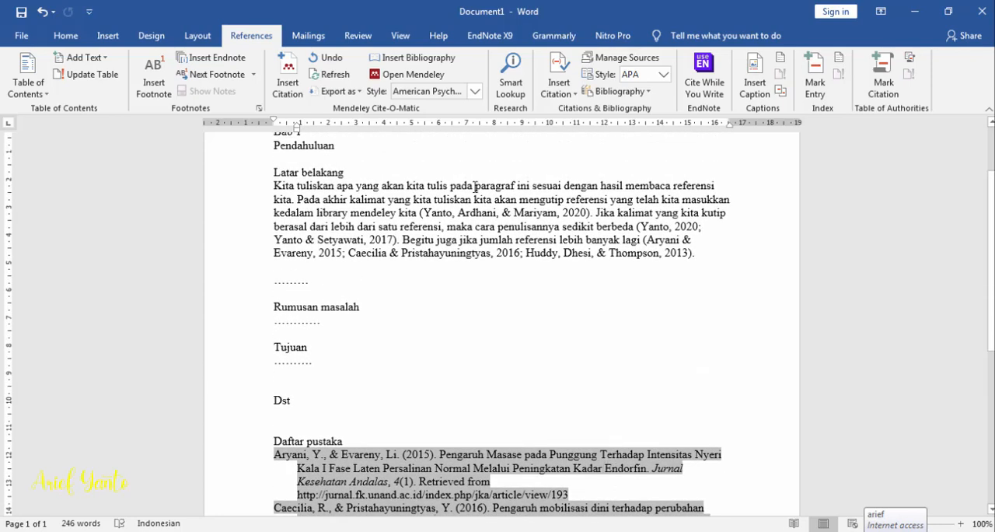
left_click(474, 91)
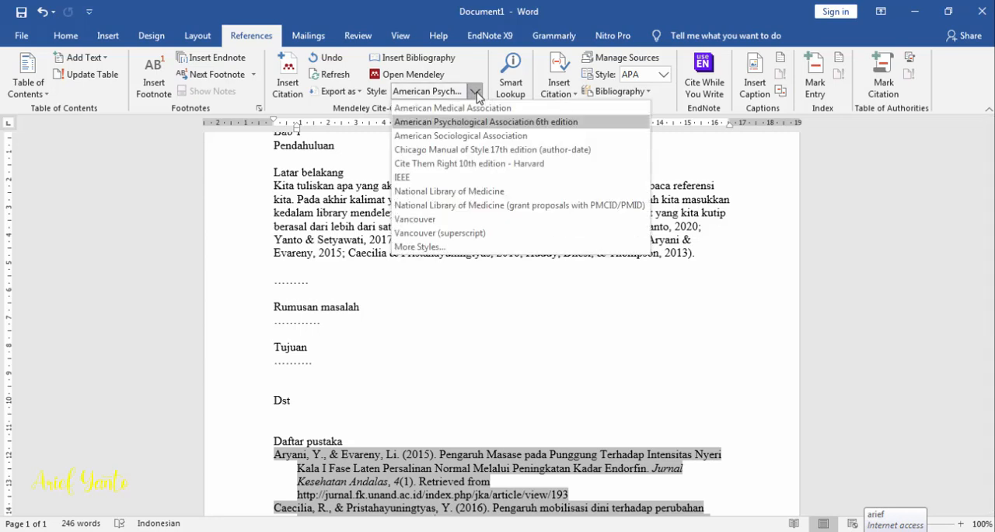
left_click(503, 207)
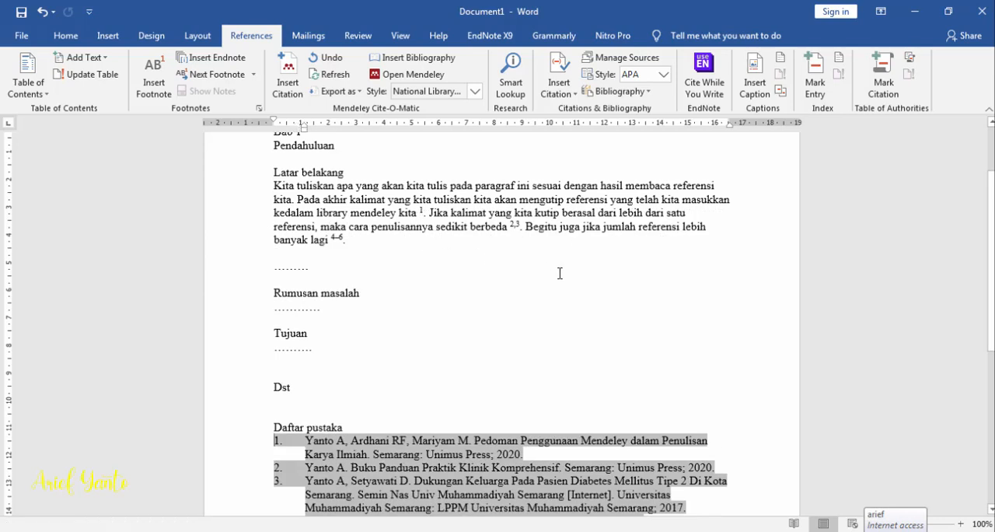
Examine how the in-text citations in "Latar belakang" and the entries under "Daftar pustaka" are formatted in the new style
left_click(419, 211)
left_click(422, 211)
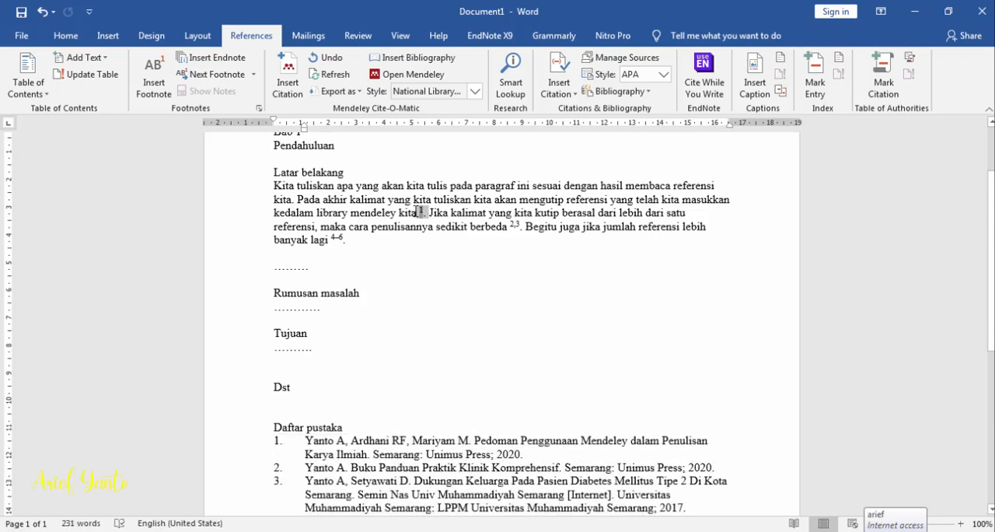
left_click(526, 241)
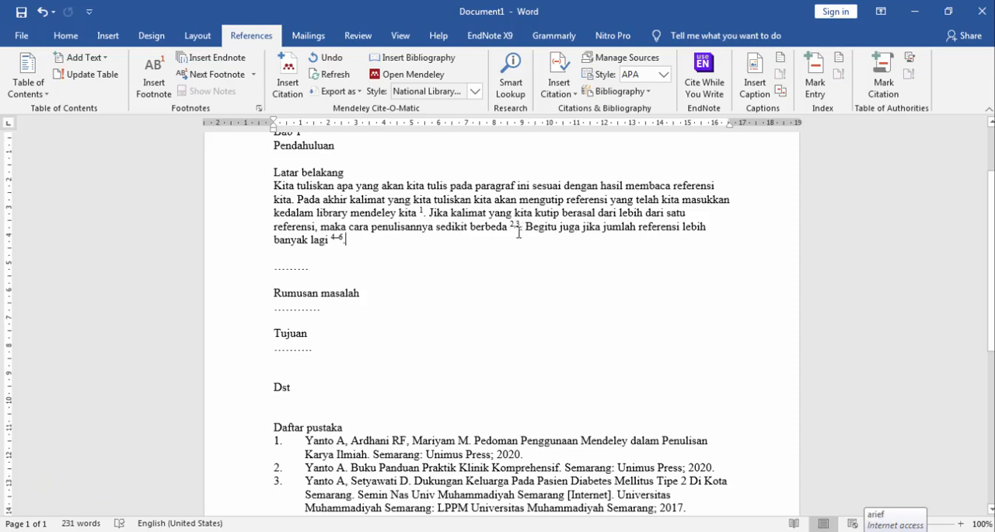
scroll(338, 245, "up", 1)
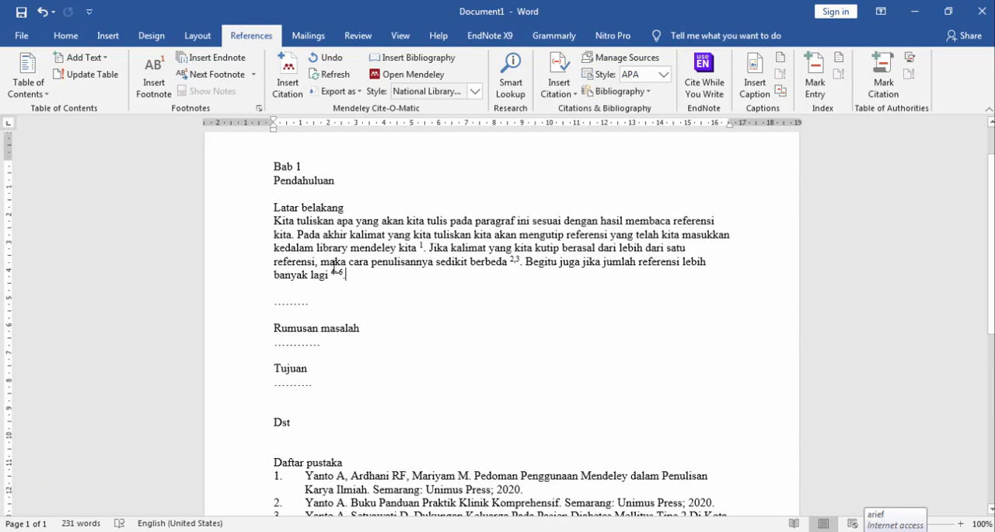
scroll(429, 359, "down", 1)
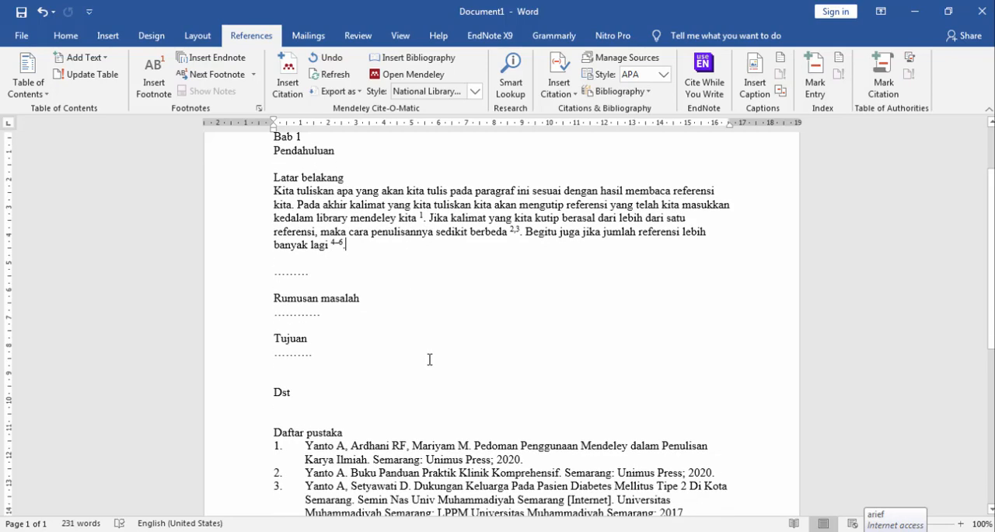
scroll(429, 359, "down", 3)
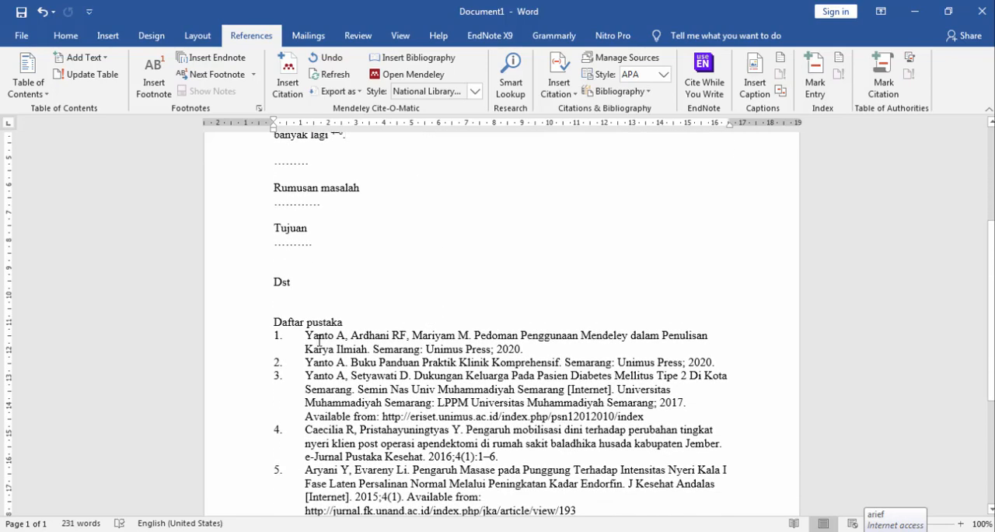
scroll(319, 340, "down", 2)
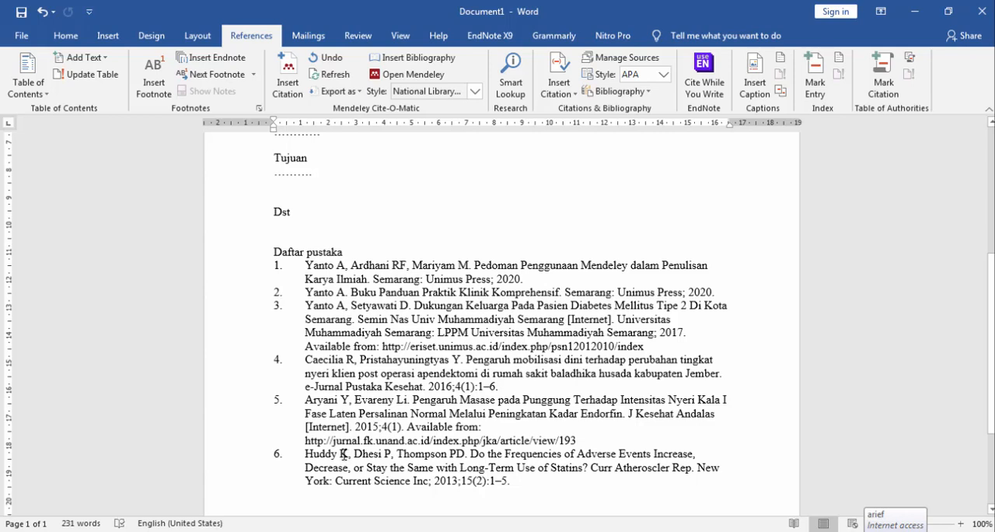
Switch the Mendeley citation style back to American Psychological Association 6th edition and review the reformatted citations and bibliography
left_click(474, 92)
left_click(478, 123)
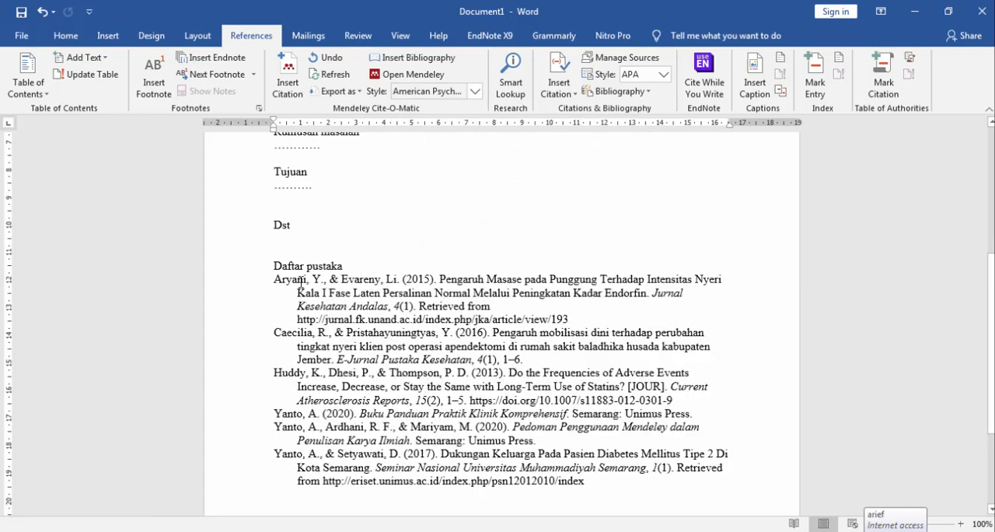
scroll(415, 383, "up", 4)
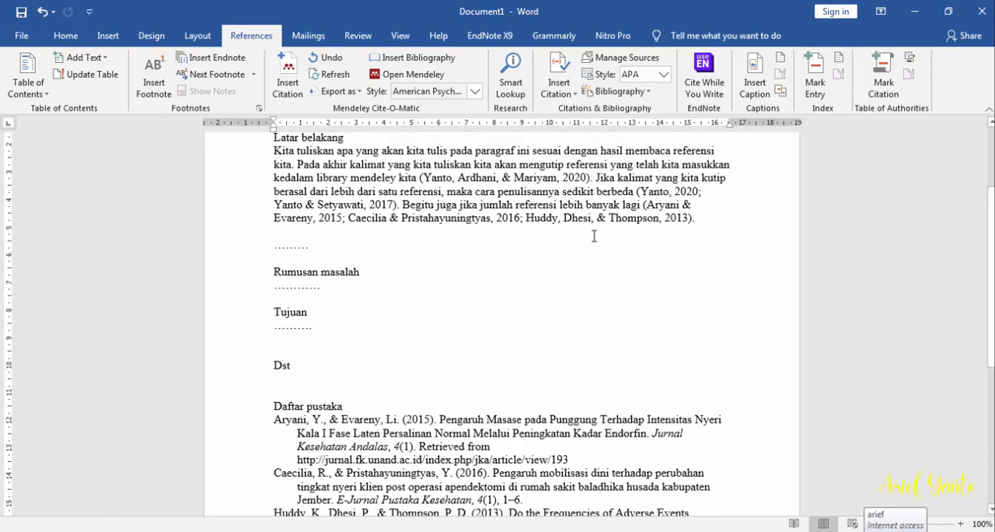
scroll(593, 235, "down", 2)
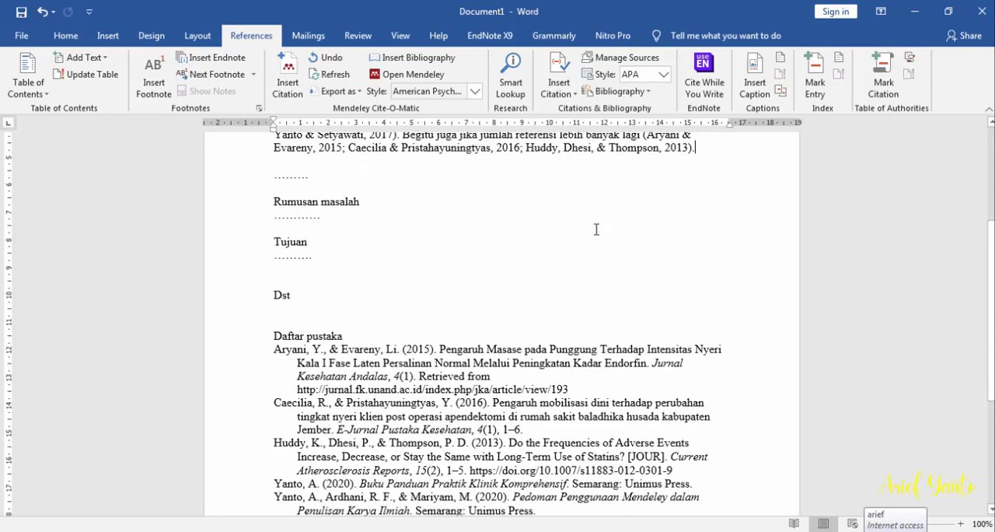
Below the "Latar belakang" paragraph, add a new paragraph reading "Misalnya kita akan menambahkan kutipan kembali"
scroll(596, 229, "up", 1)
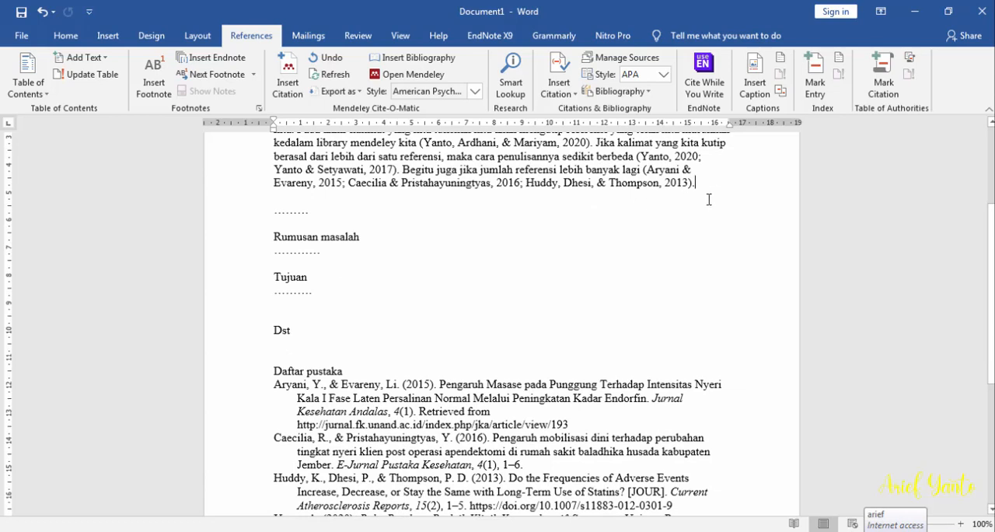
key("Return")
key("Return")
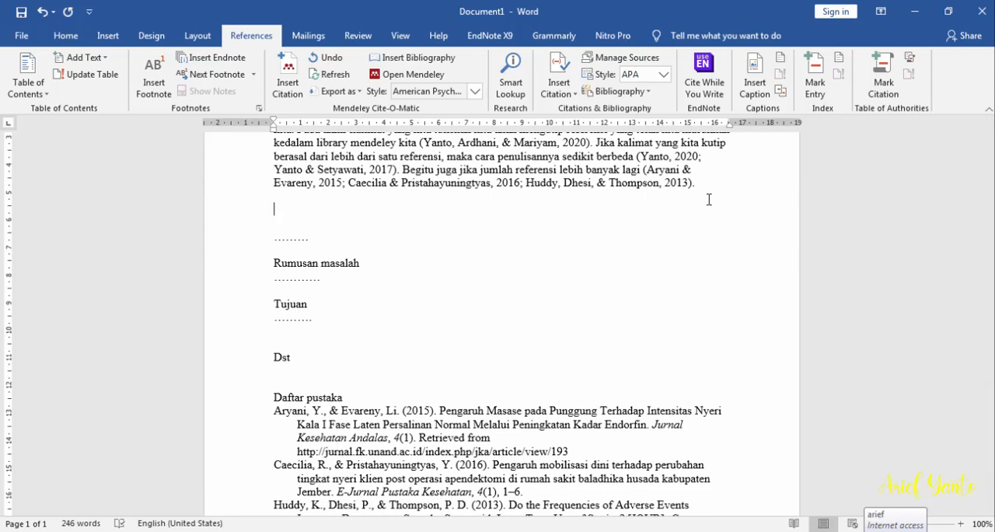
type("misalnya kita manu")
key("BackSpace")
key("BackSpace")
key("BackSpace")
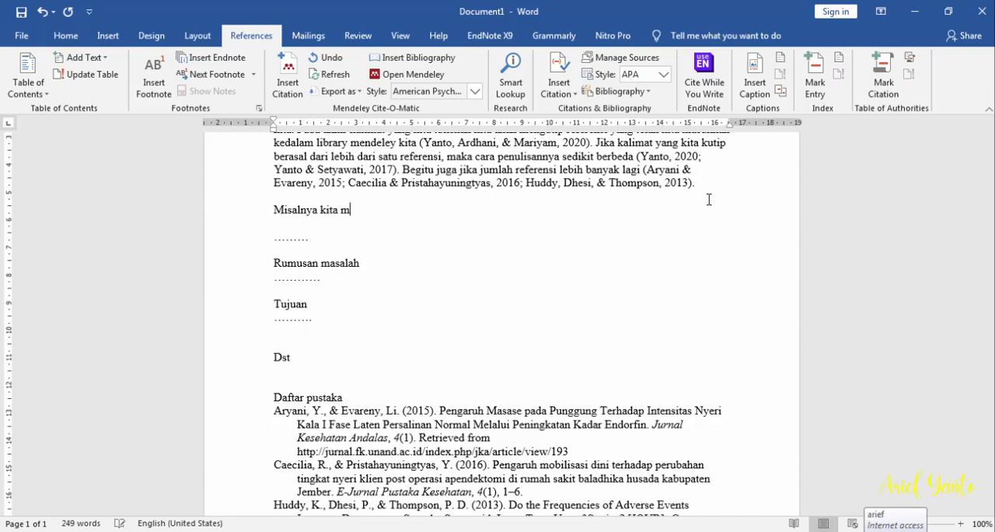
key("BackSpace")
type("akan menambahkan")
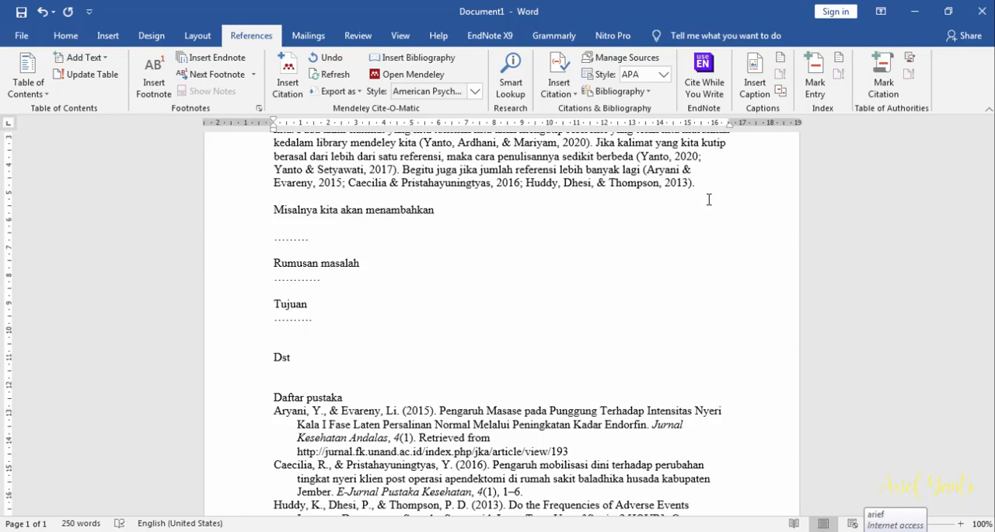
type(" kutipan kembali")
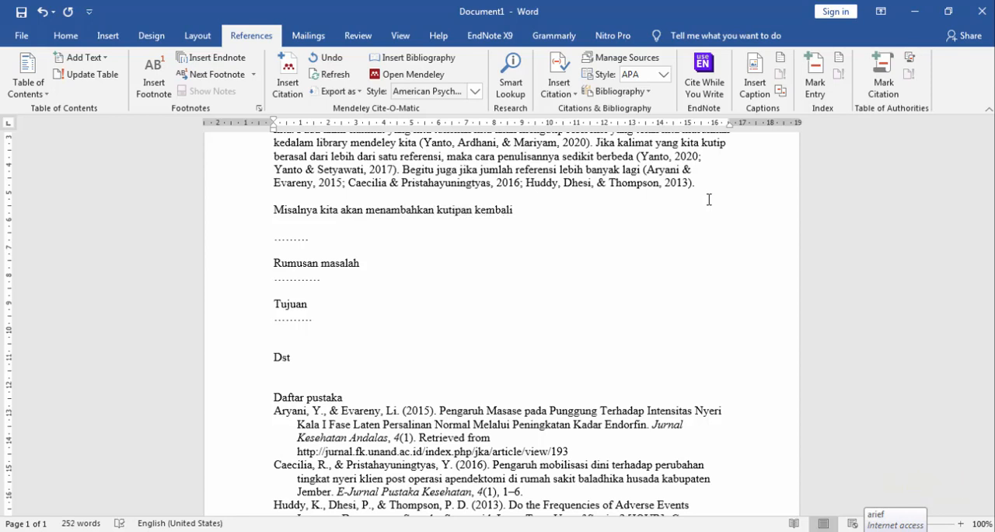
Insert a Mendeley citation for the 2017 article "Efektifitas Terapi Relaksasi Imajinasi Terpimpin", searching for "stroke", and check its entry under "Daftar pustaka"
left_click(287, 78)
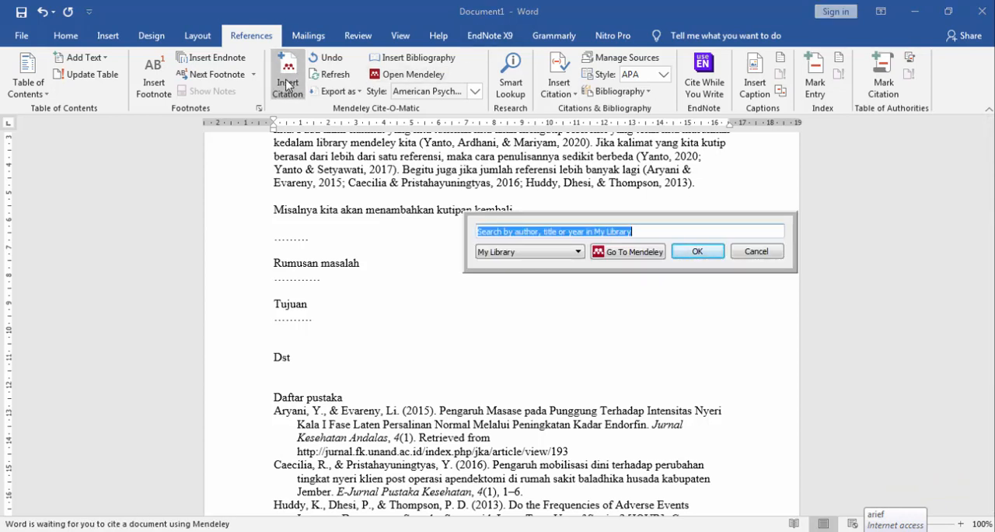
type("stroke")
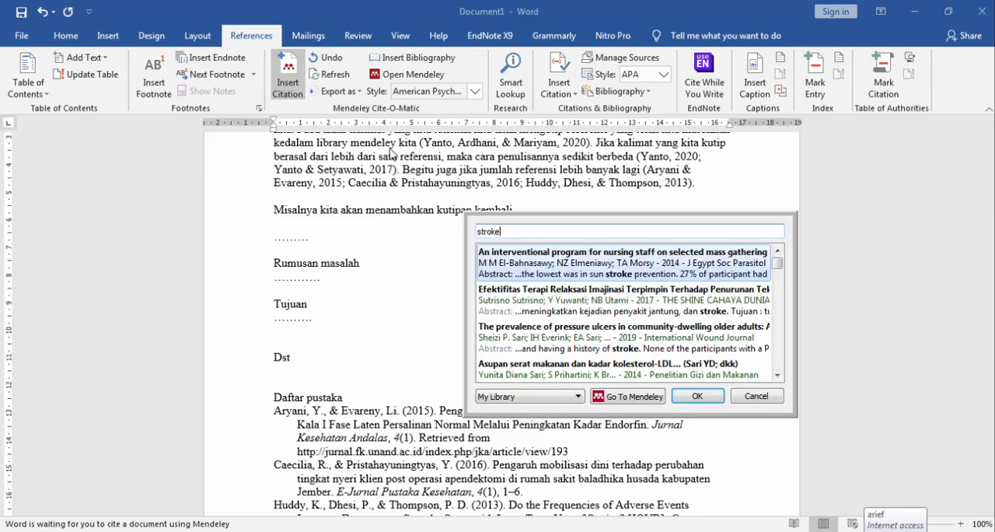
left_click(555, 303)
double_click(555, 304)
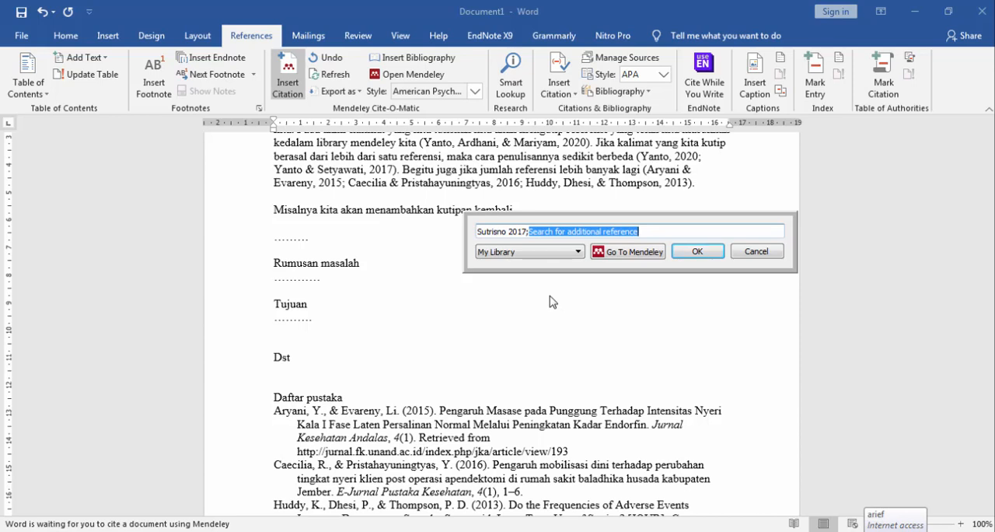
left_click(698, 251)
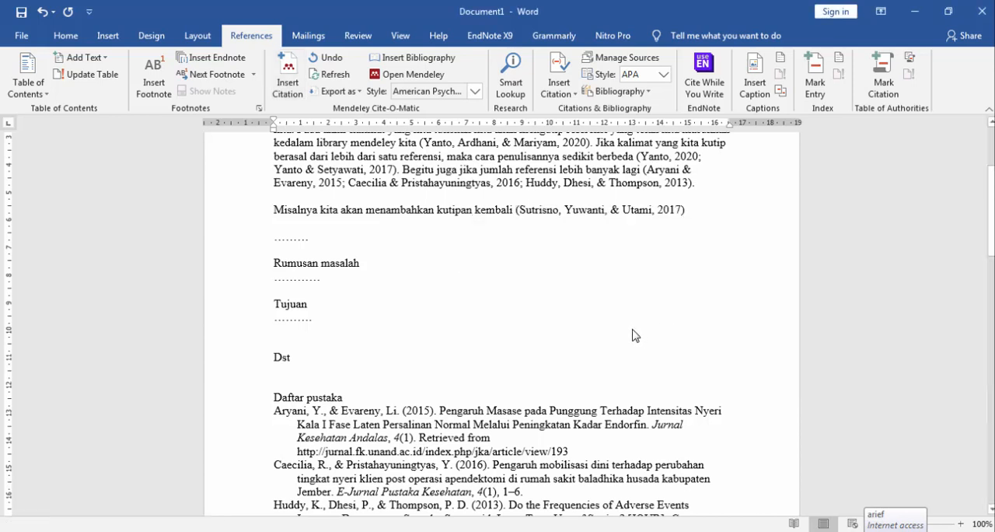
scroll(636, 317, "down", 5)
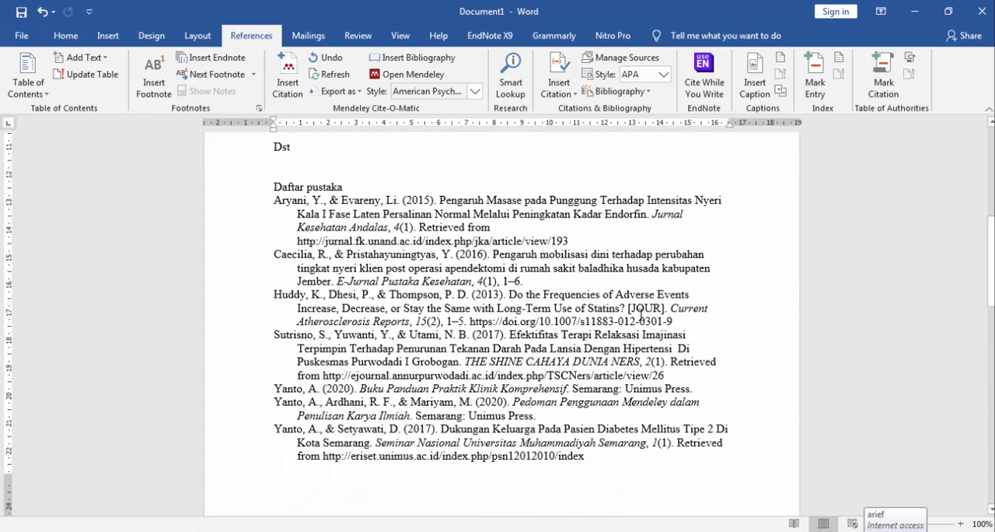
left_click_drag(274, 335, 352, 336)
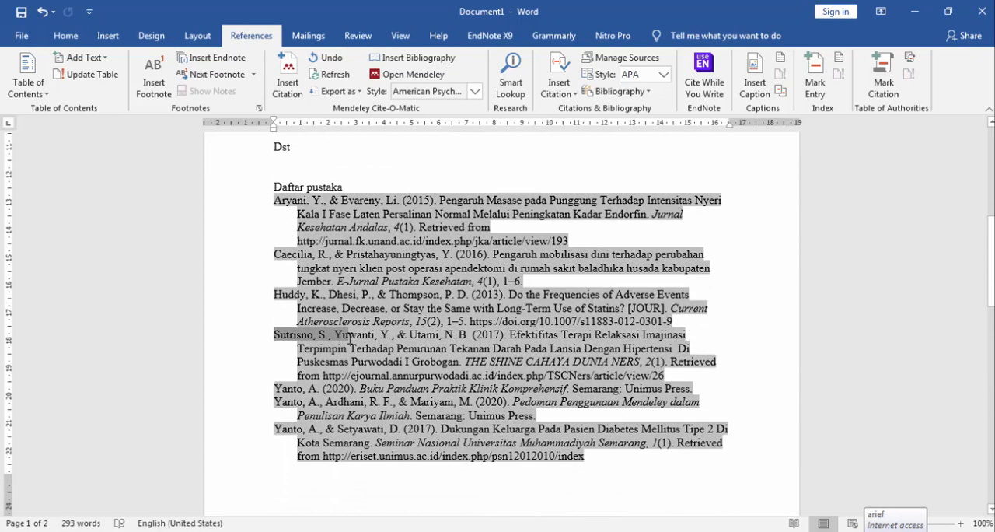
left_click(720, 336)
scroll(731, 365, "up", 4)
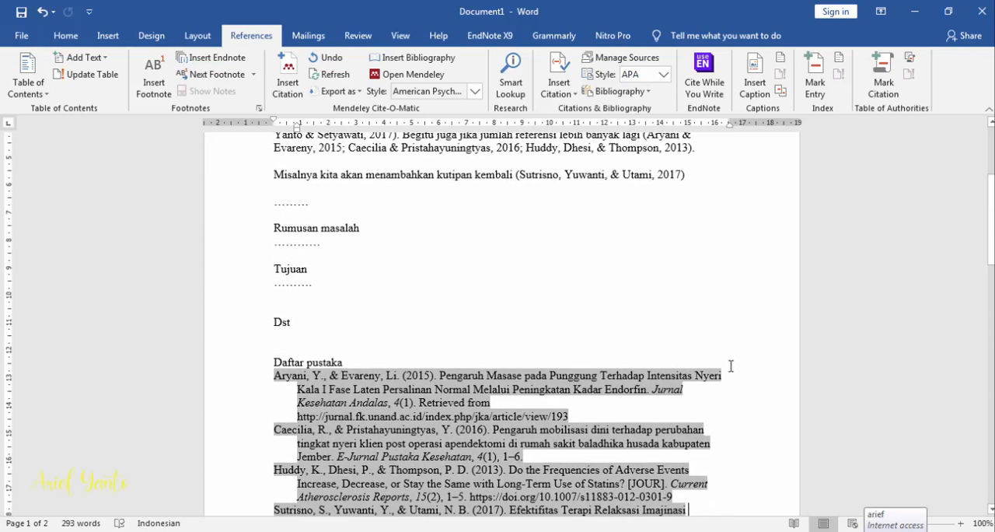
scroll(731, 365, "up", 2)
Finish the new sentence with ". dst" after its citation and look over the bibliography
left_click(715, 248)
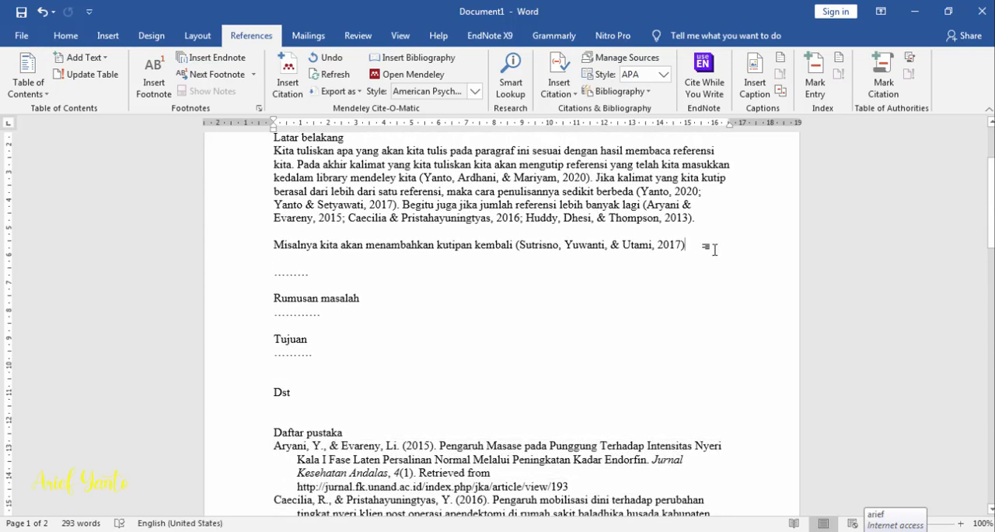
type(". dst")
scroll(651, 343, "down", 5)
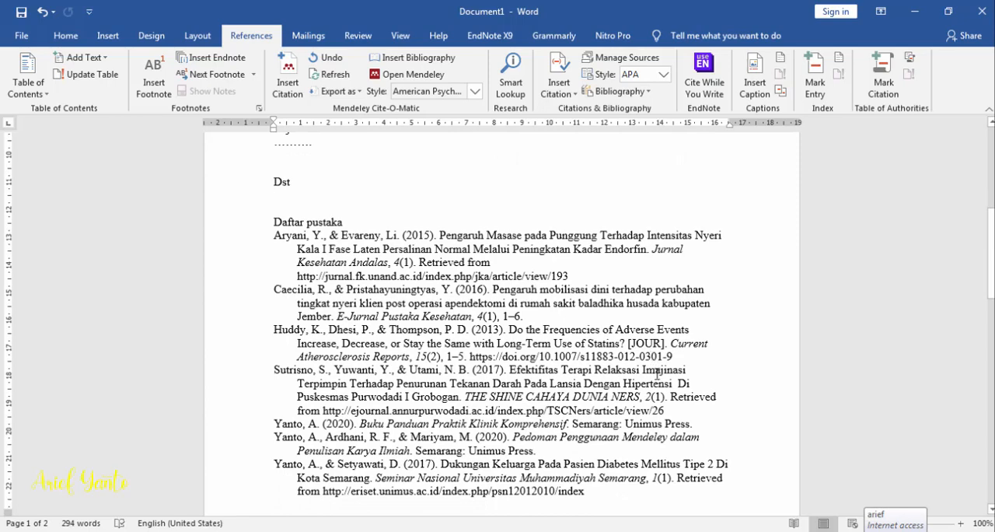
Delete the "Latar belakang" sentence beginning "Pada akhir kalimat yang kita tuliskan" together with its single-reference citation
scroll(657, 375, "up", 4)
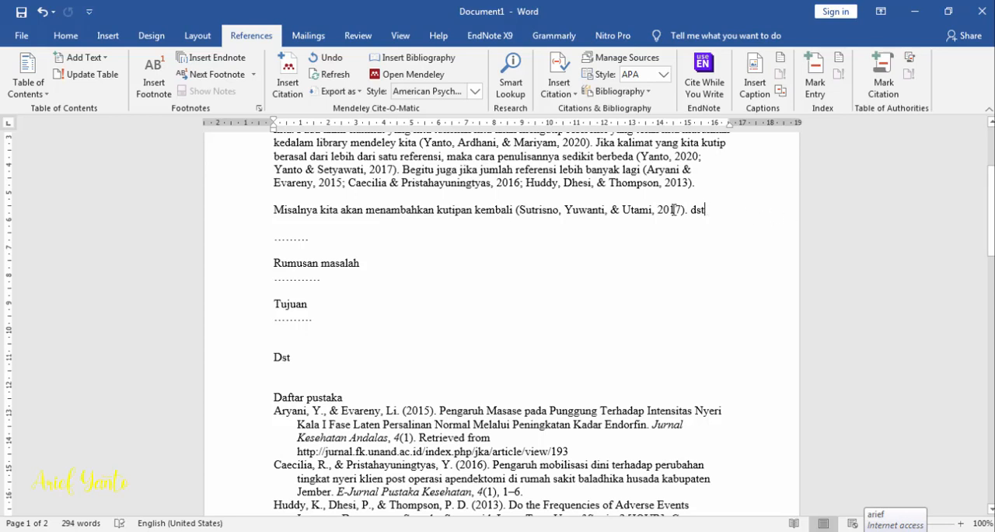
left_click_drag(705, 210, 272, 209)
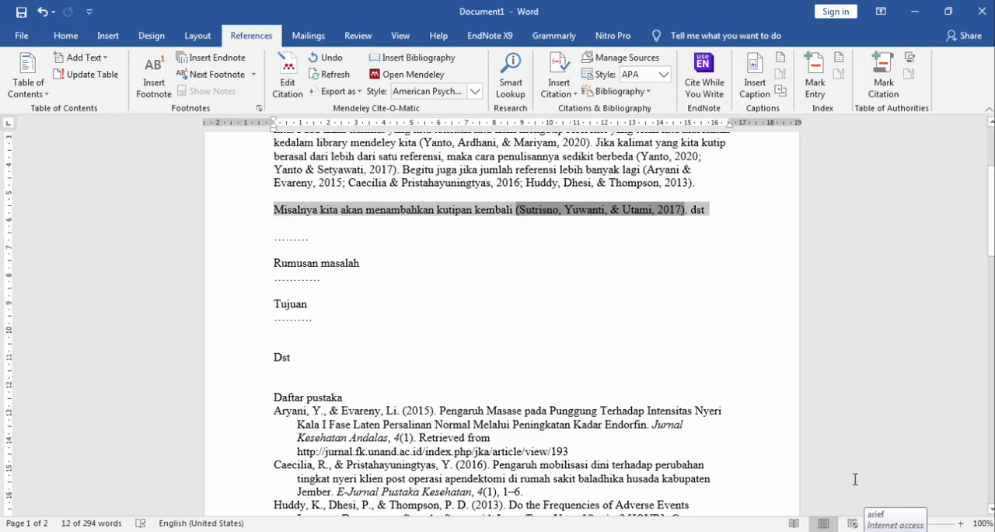
scroll(660, 264, "up", 2)
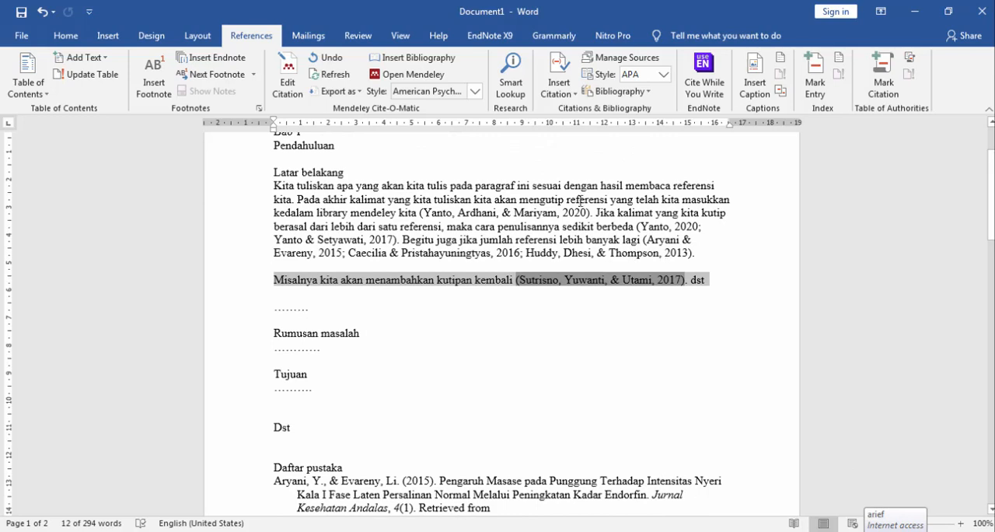
left_click(589, 199)
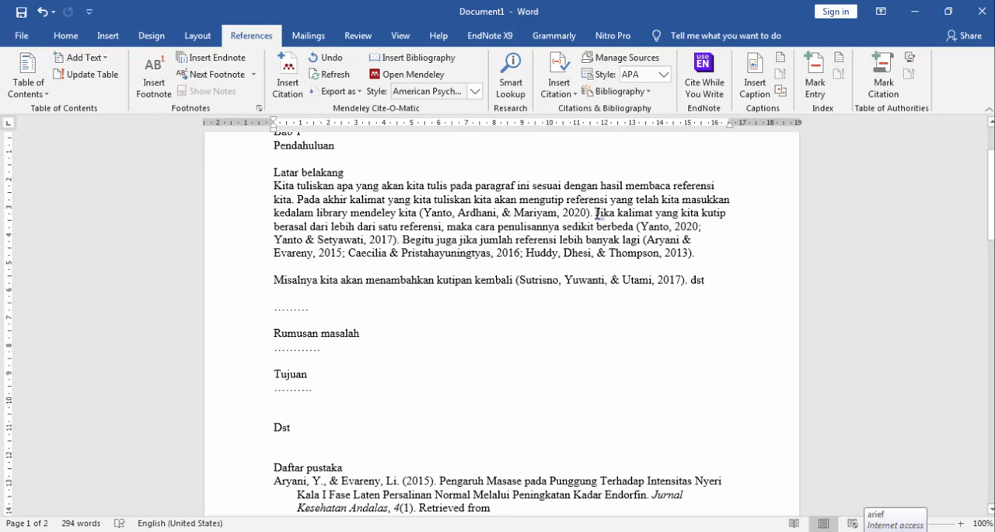
left_click_drag(595, 212, 298, 201)
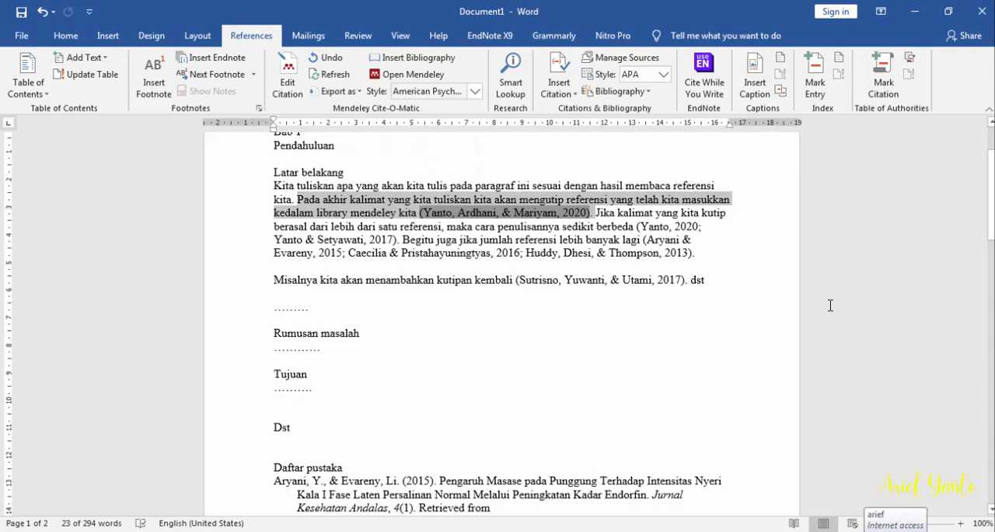
key("Delete")
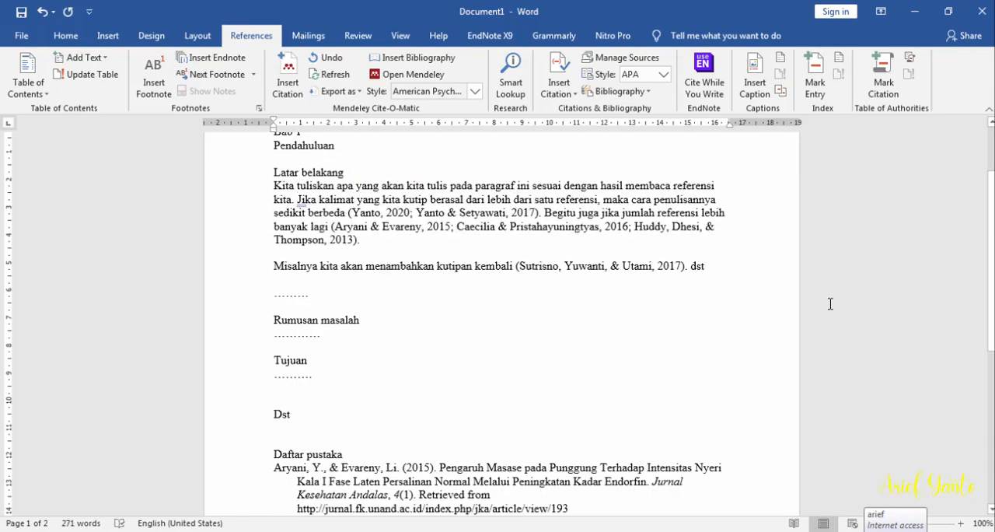
Refresh the Mendeley citations to update the bibliography under "Daftar pustaka", and compare it with the remaining in-text citations
scroll(629, 460, "down", 7)
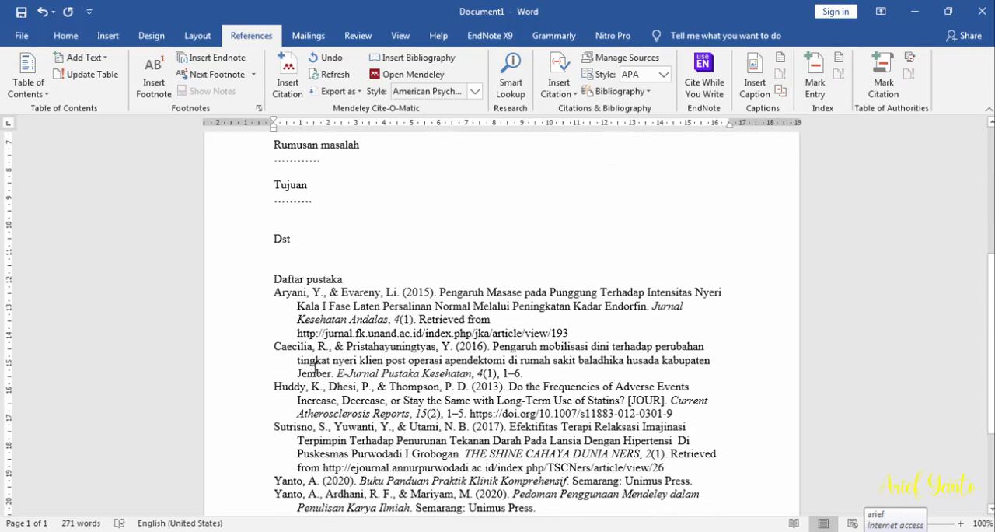
left_click(498, 382)
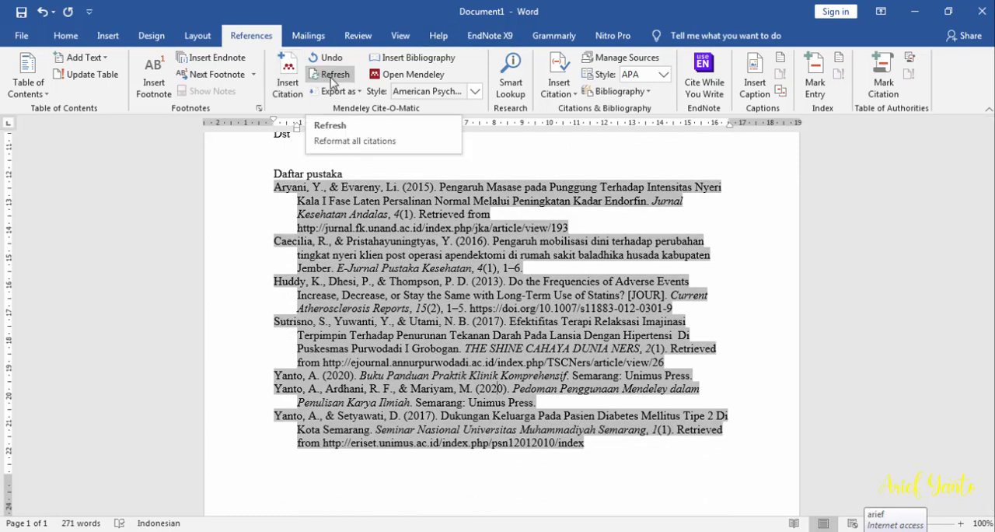
left_click(331, 76)
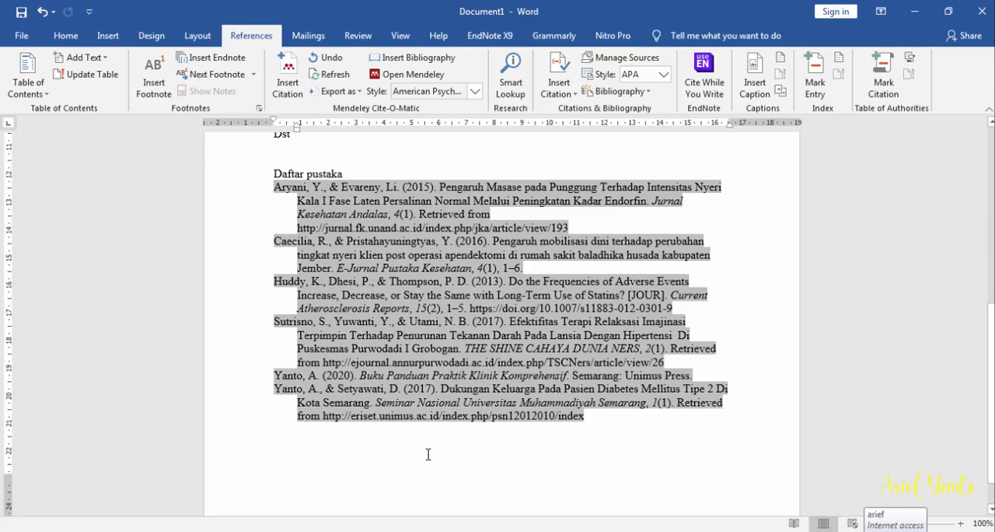
scroll(422, 449, "up", 4)
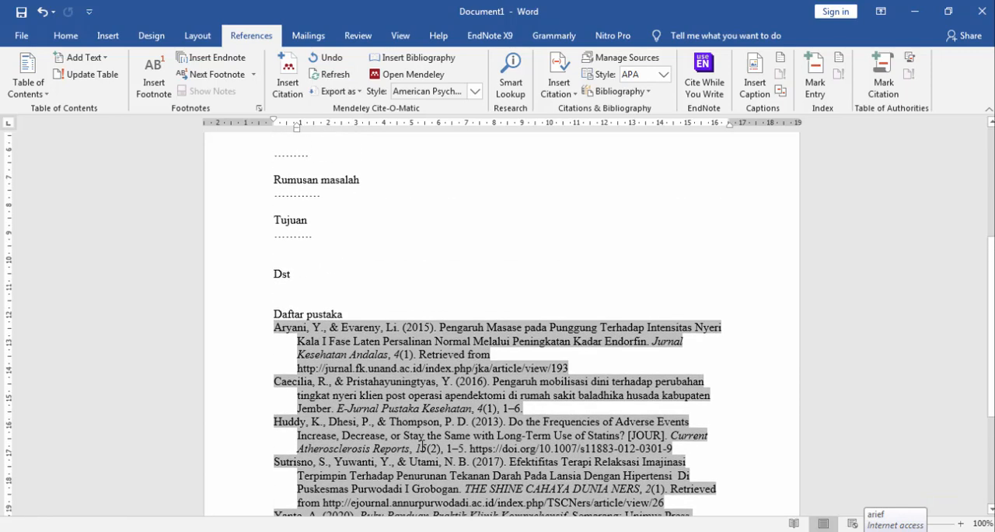
scroll(422, 449, "up", 2)
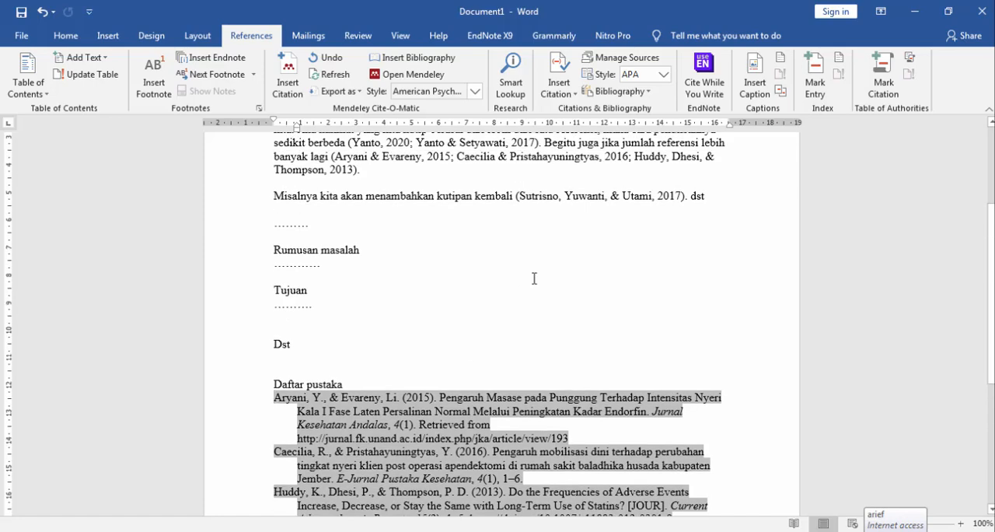